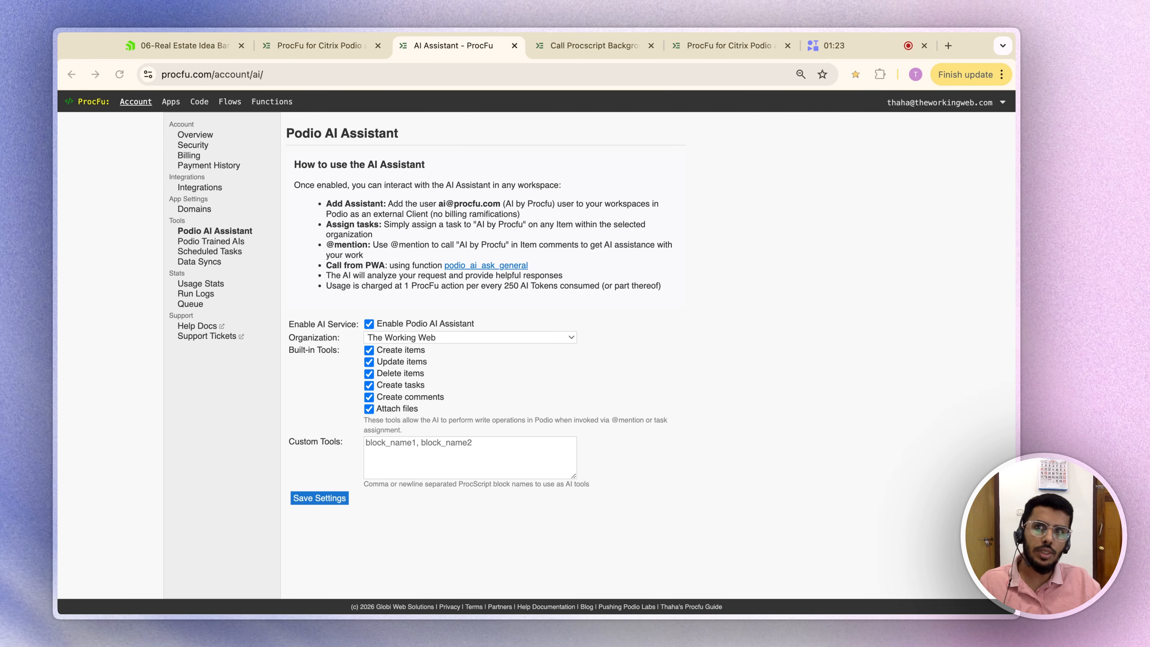
Step: Open the 06-Real Estate Idea Bank for IG app in Podio
left_click(185, 46)
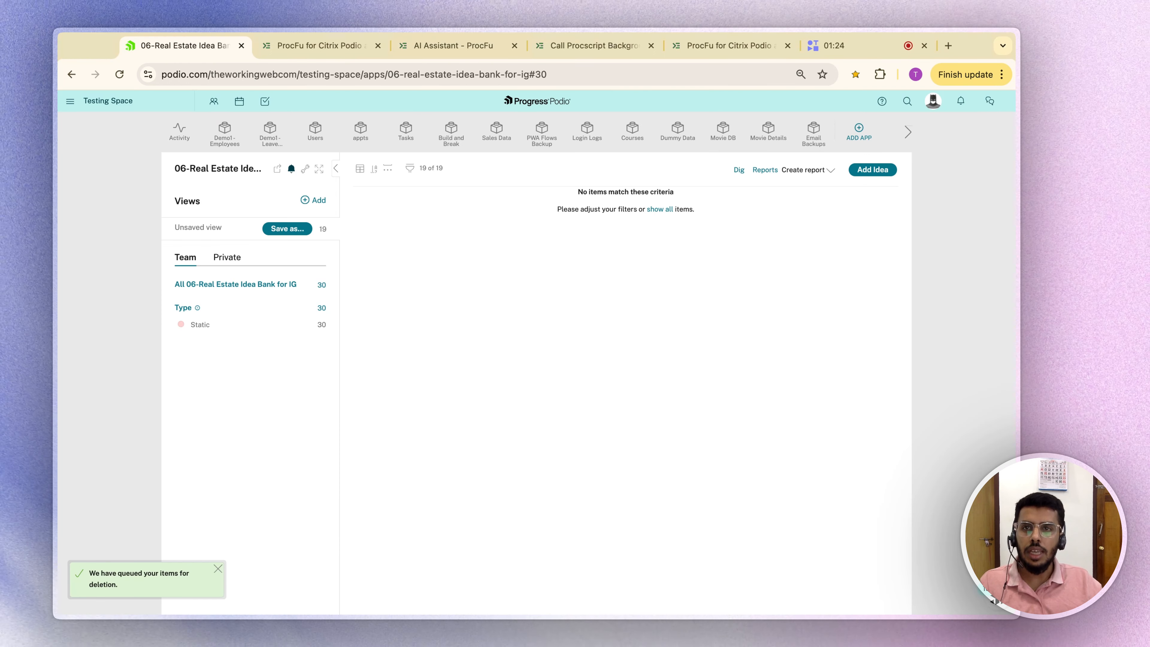
left_click(907, 135)
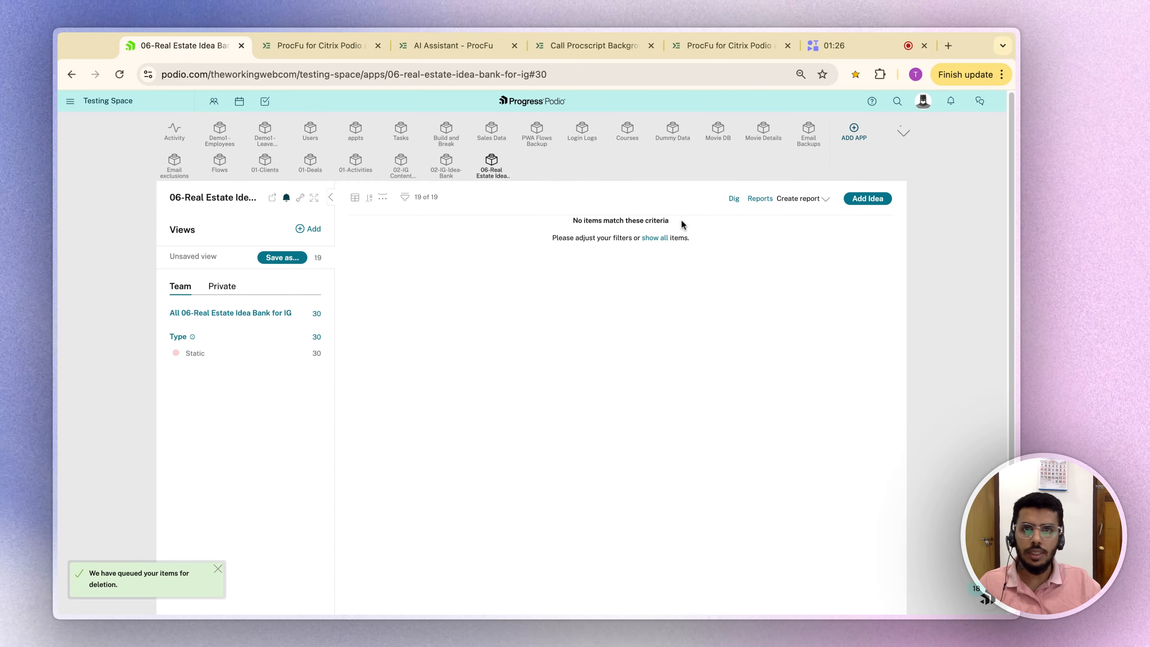
left_click(490, 174)
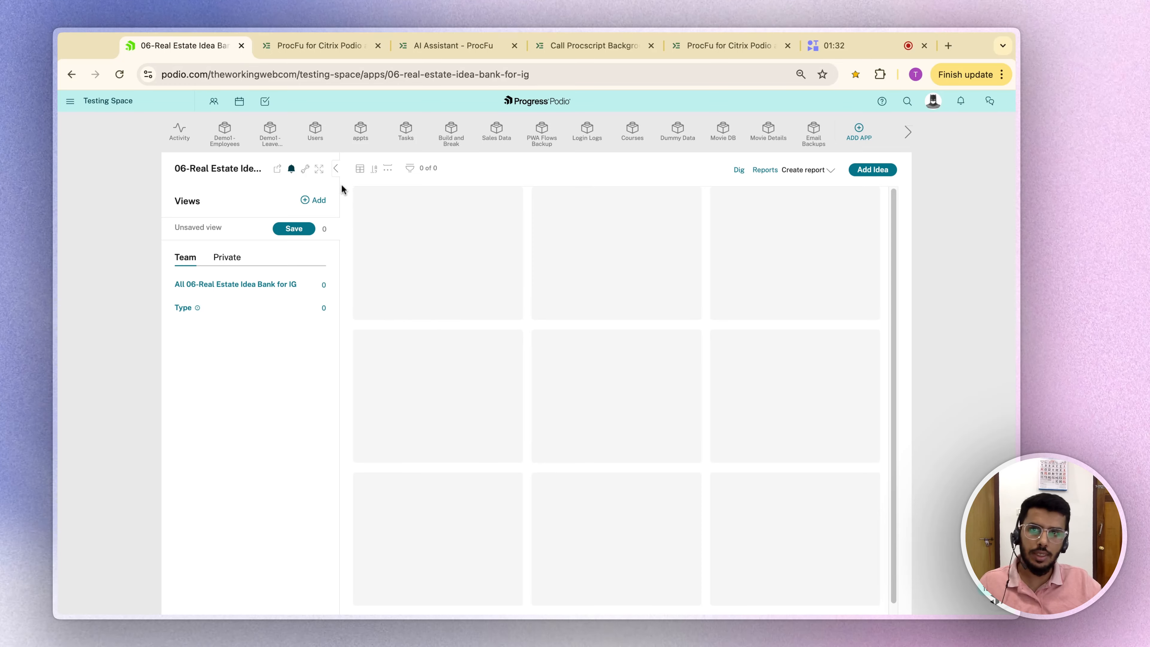
Step: Review the app template's Pillar, Type and Status fields, including the Neighborhood Spotlight pillar
left_click(306, 171)
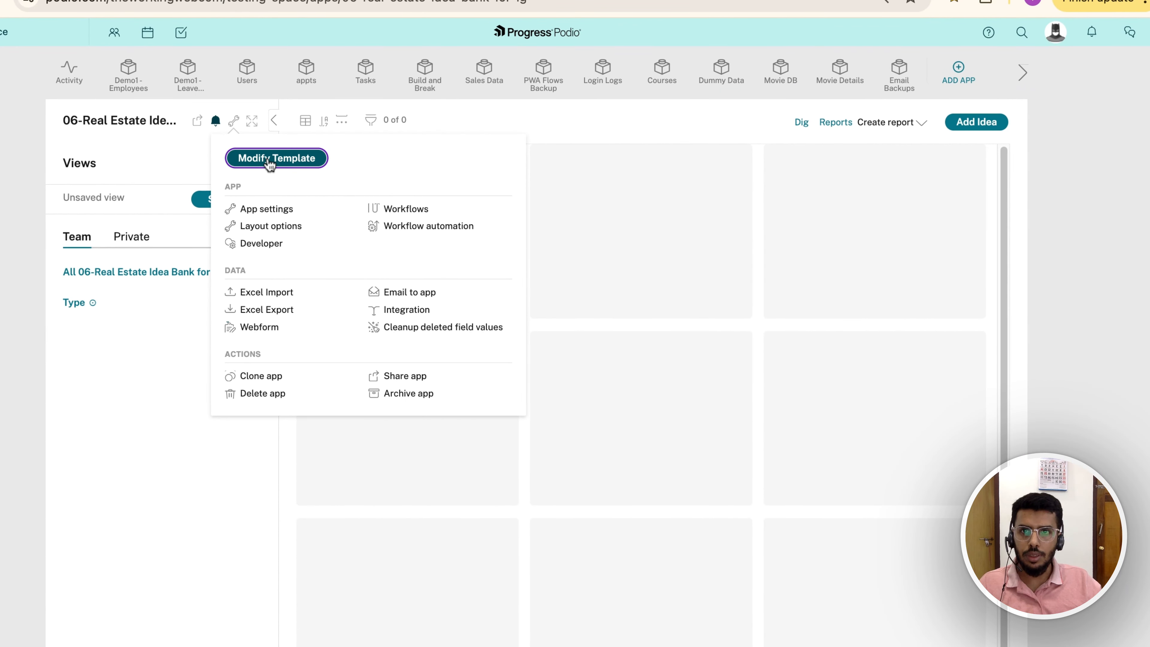
left_click(335, 199)
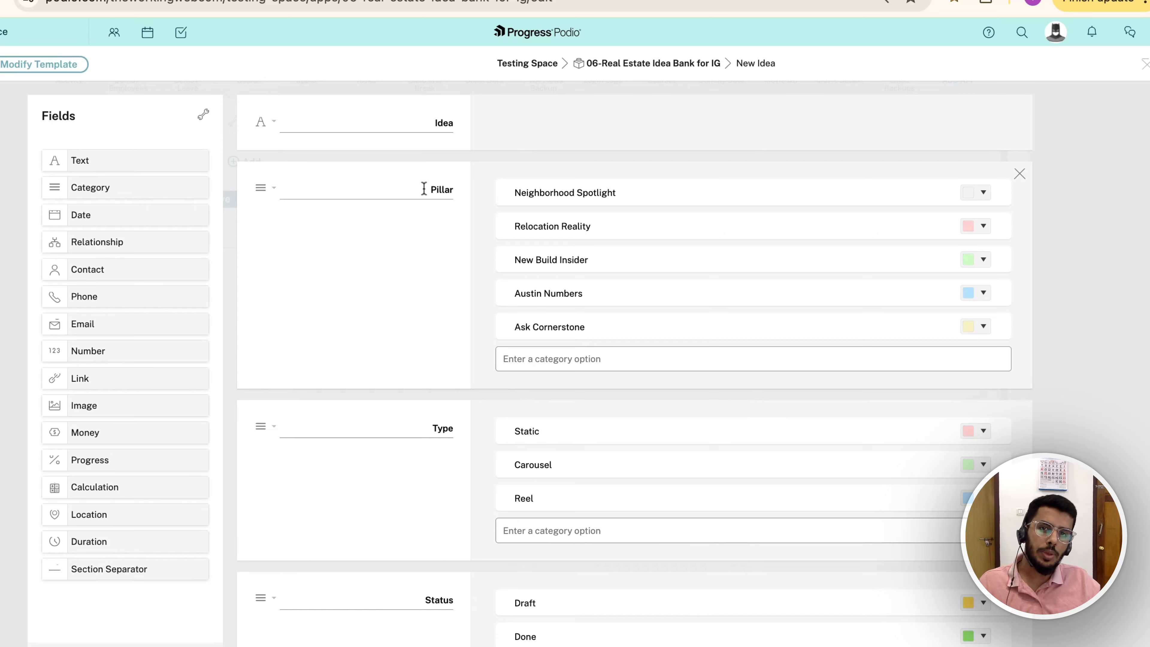
triple_click(561, 194)
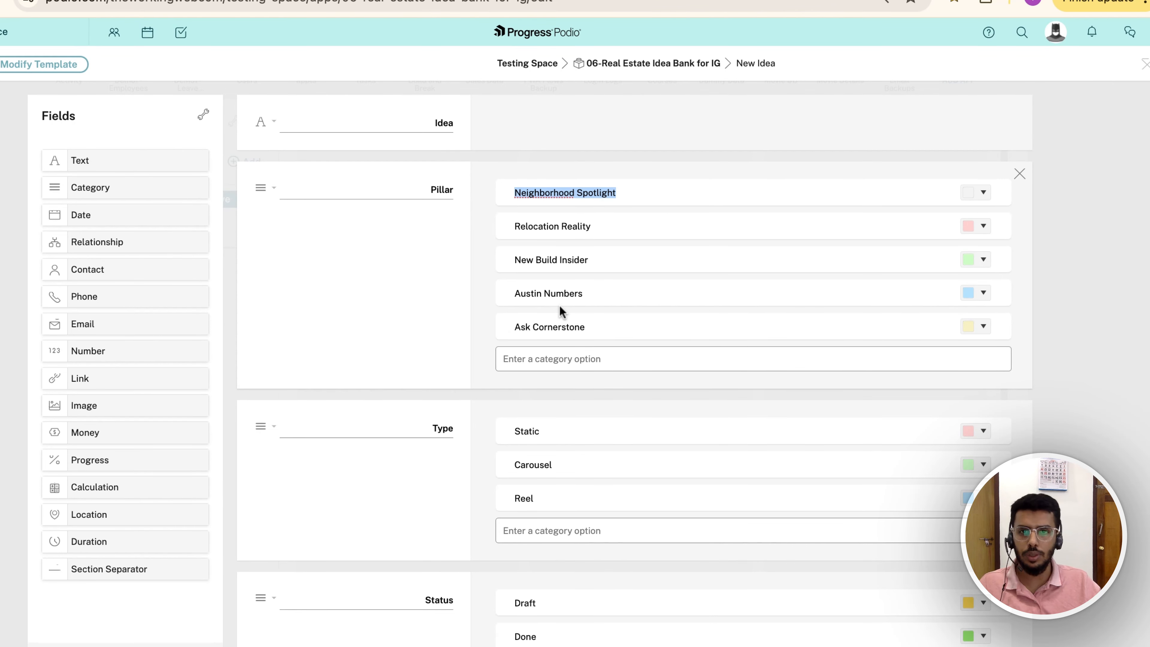
scroll(502, 335, "down", 1)
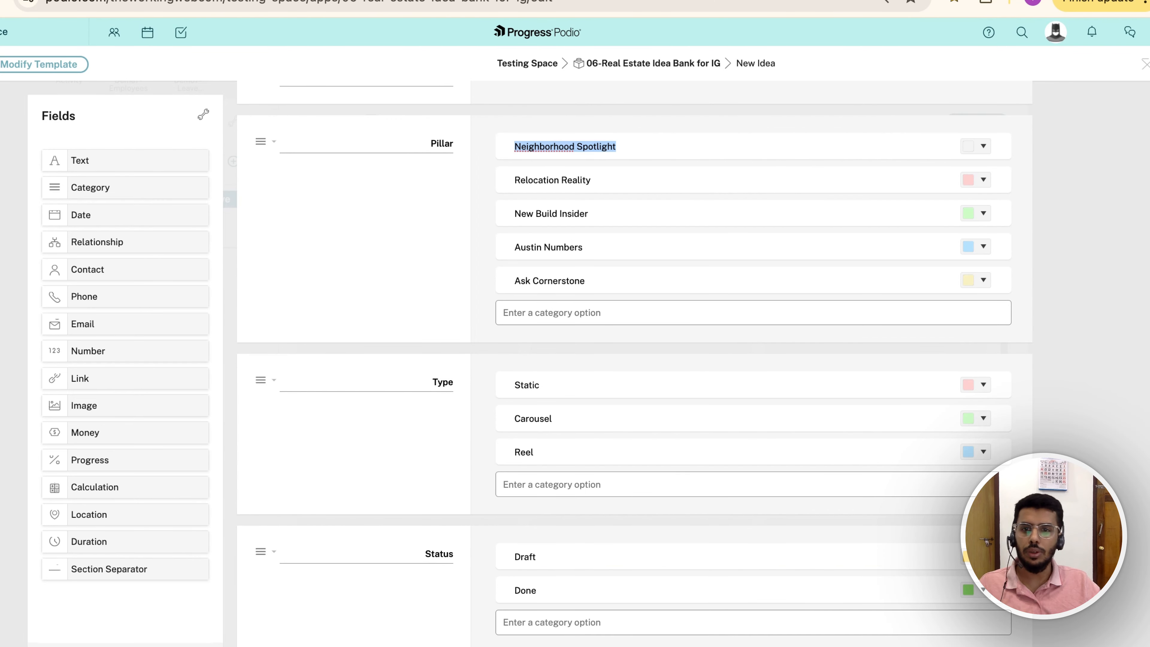
scroll(377, 437, "up", 1)
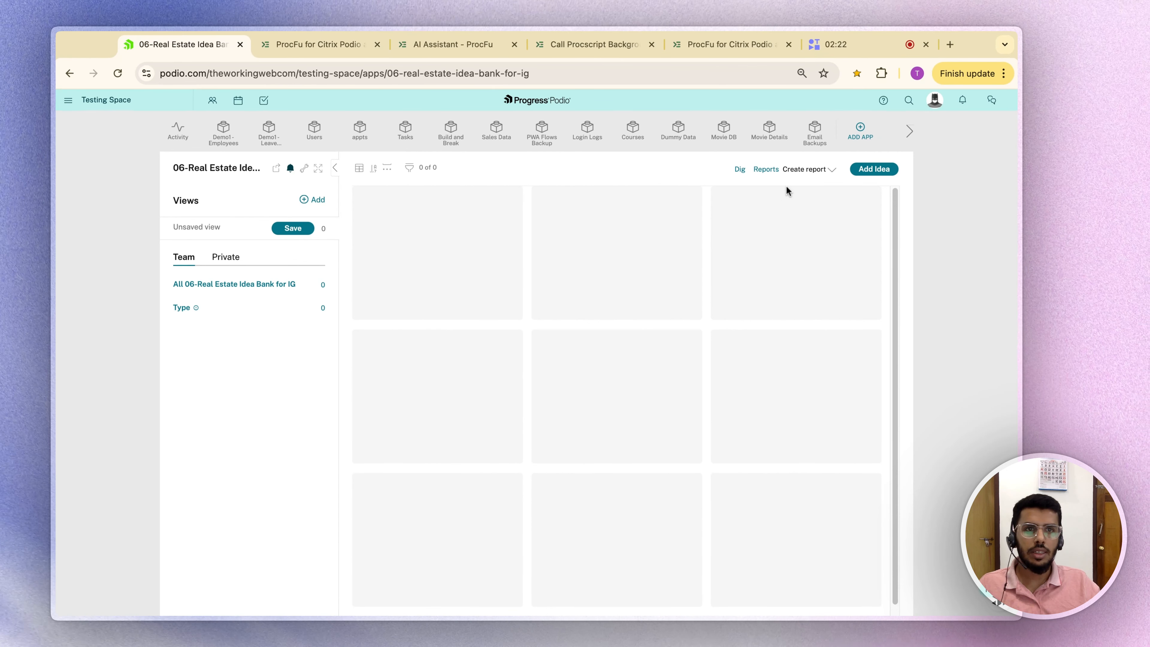
Step: View a blank new Idea form with its Idea, Pillar, Type, Status and Files fields, then return to ProcFu
left_click(893, 160)
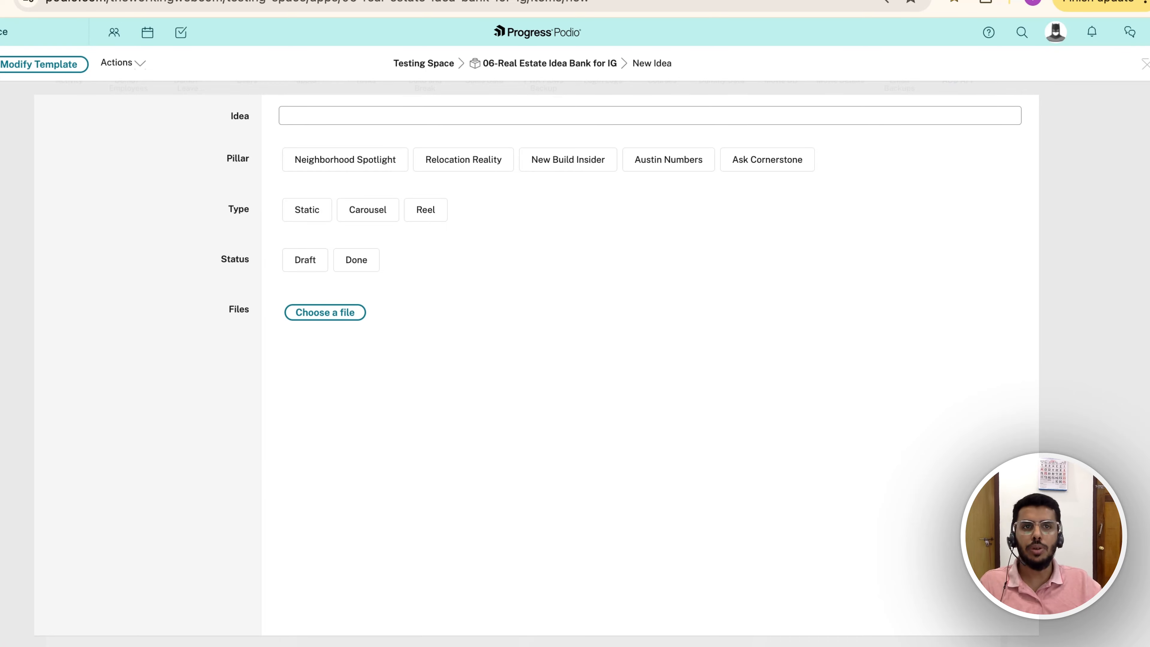
left_click(375, 332)
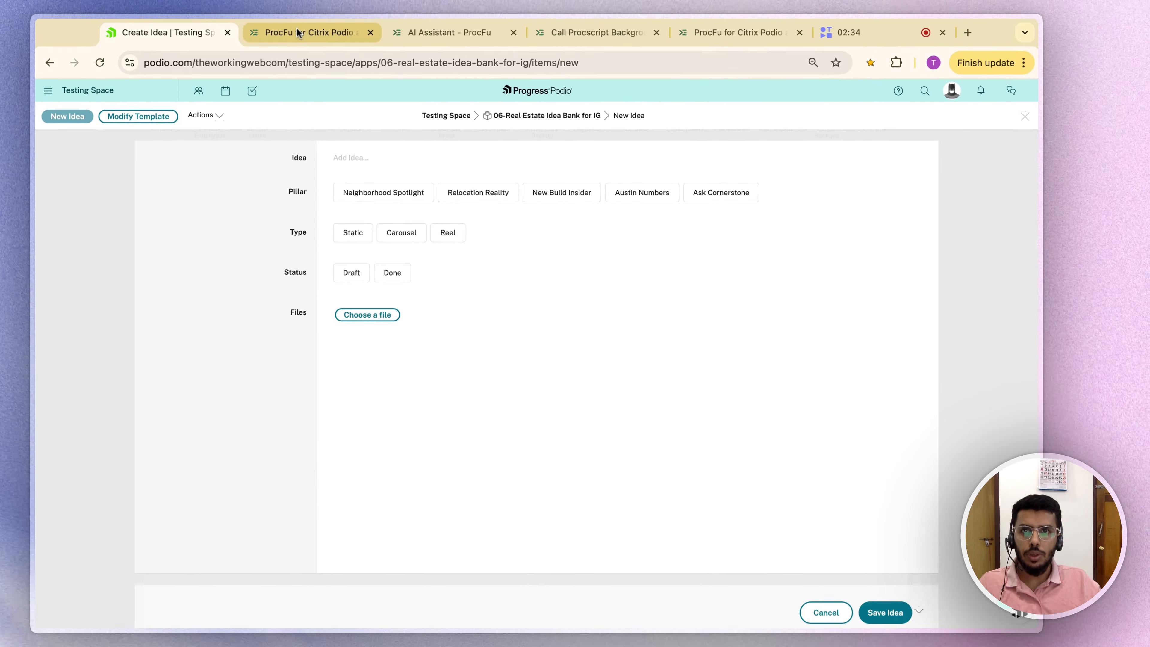
left_click(298, 32)
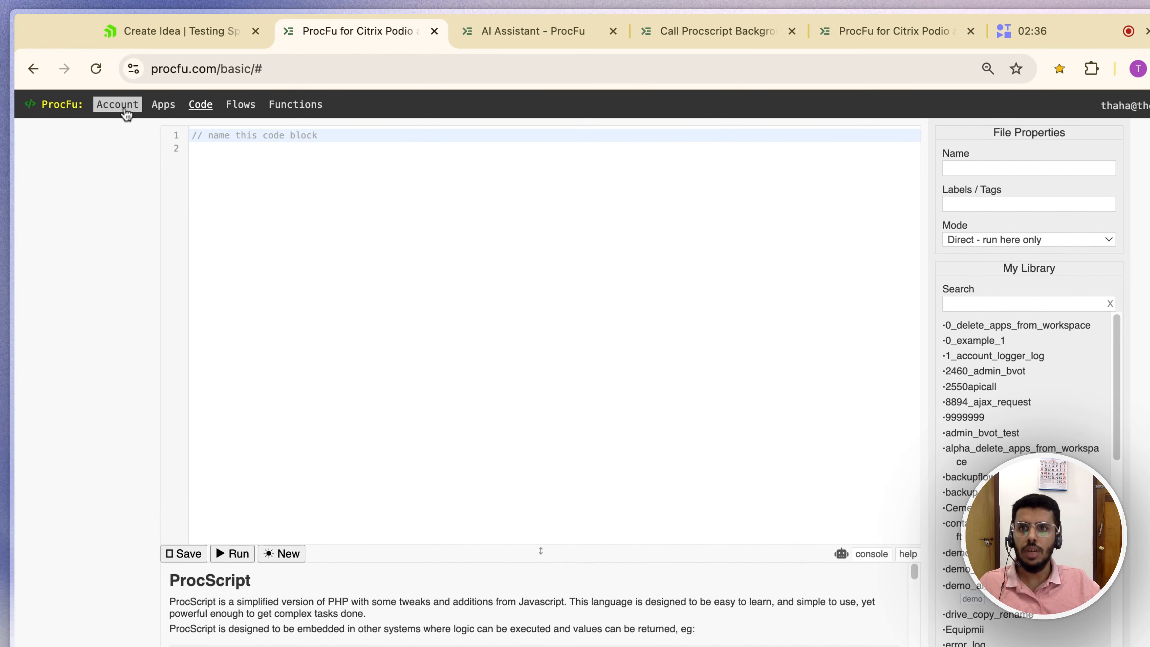
Step: Check ProcFu's Podio AI Assistant settings: organization The Working Web with all built-in tools enabled
left_click(127, 108)
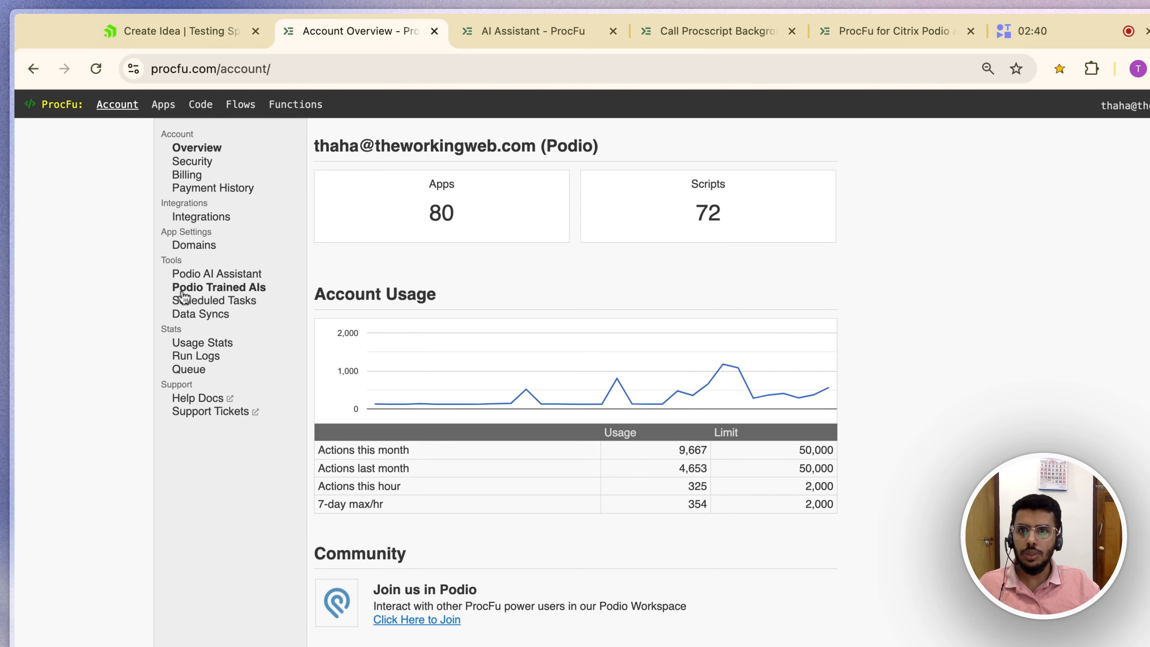
left_click(198, 276)
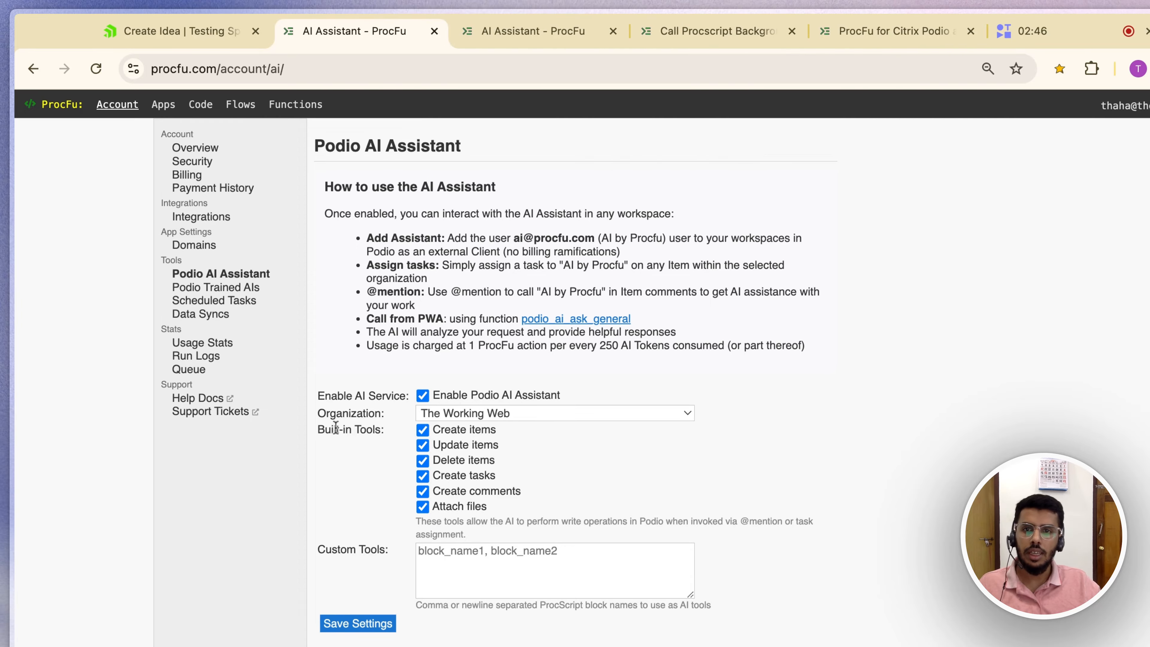
left_click_drag(322, 415, 376, 428)
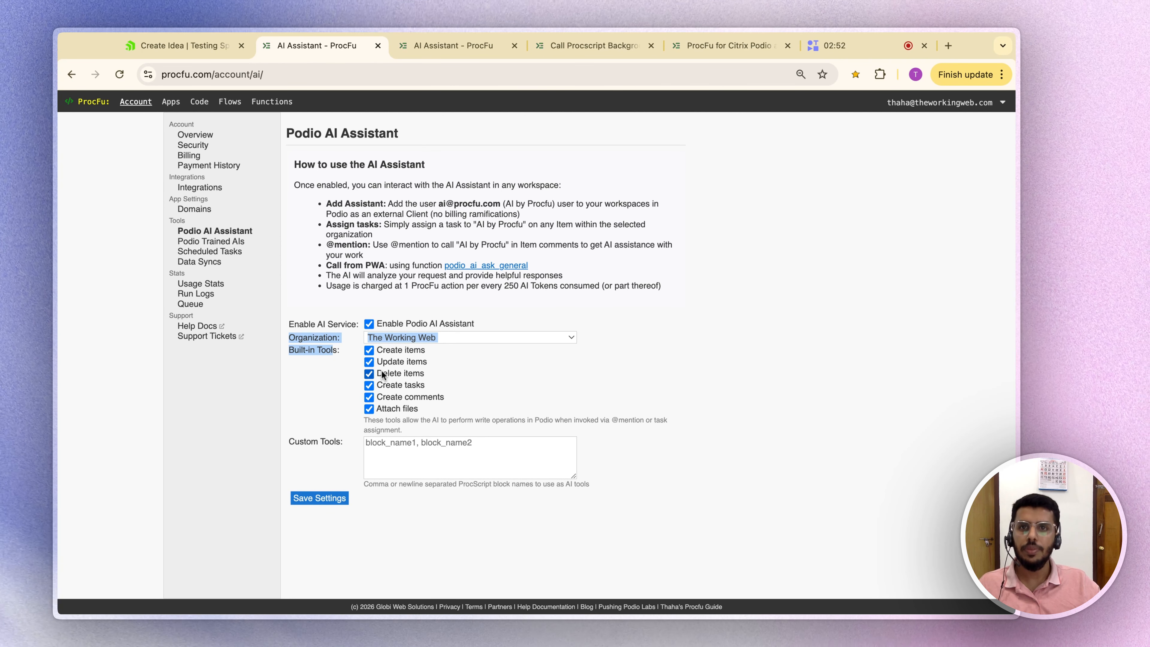
left_click(415, 50)
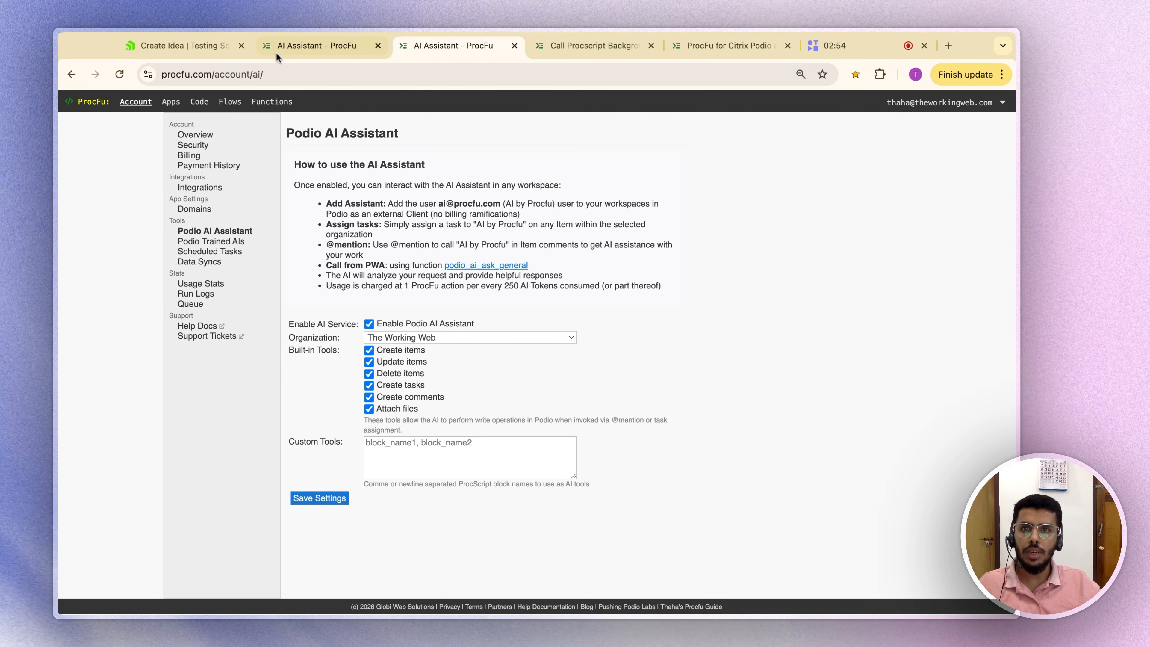
left_click(305, 47)
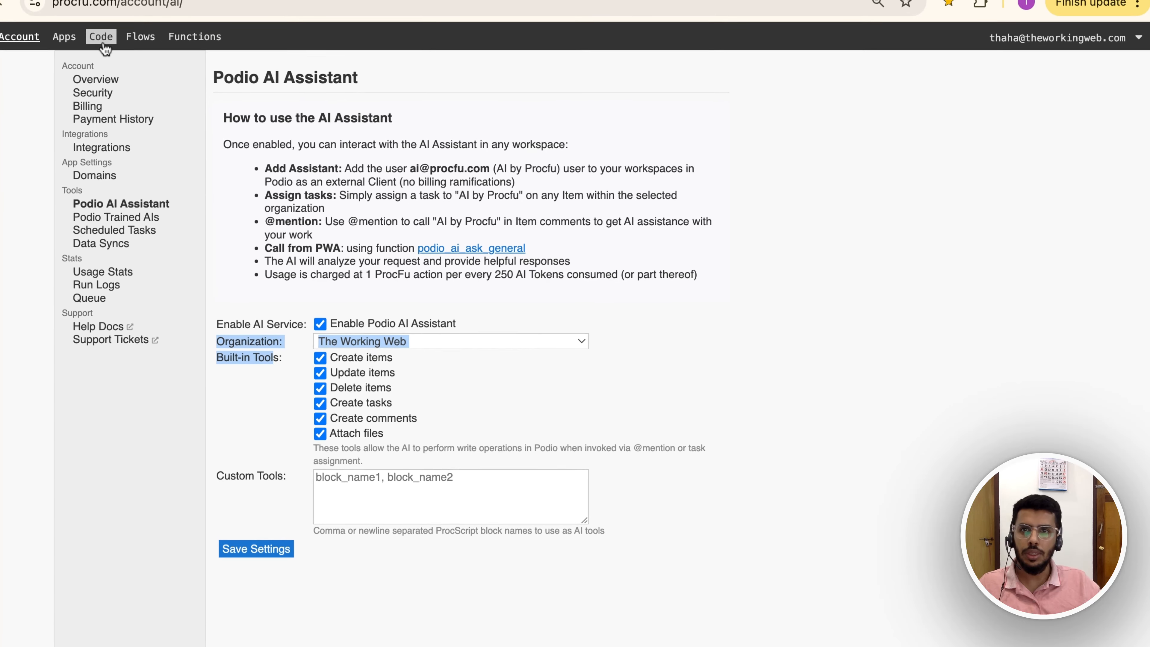
left_click(199, 101)
Step: Name the new code block 'cornerstone_idea_generator', tag it 'demo', and save it
left_click(160, 110)
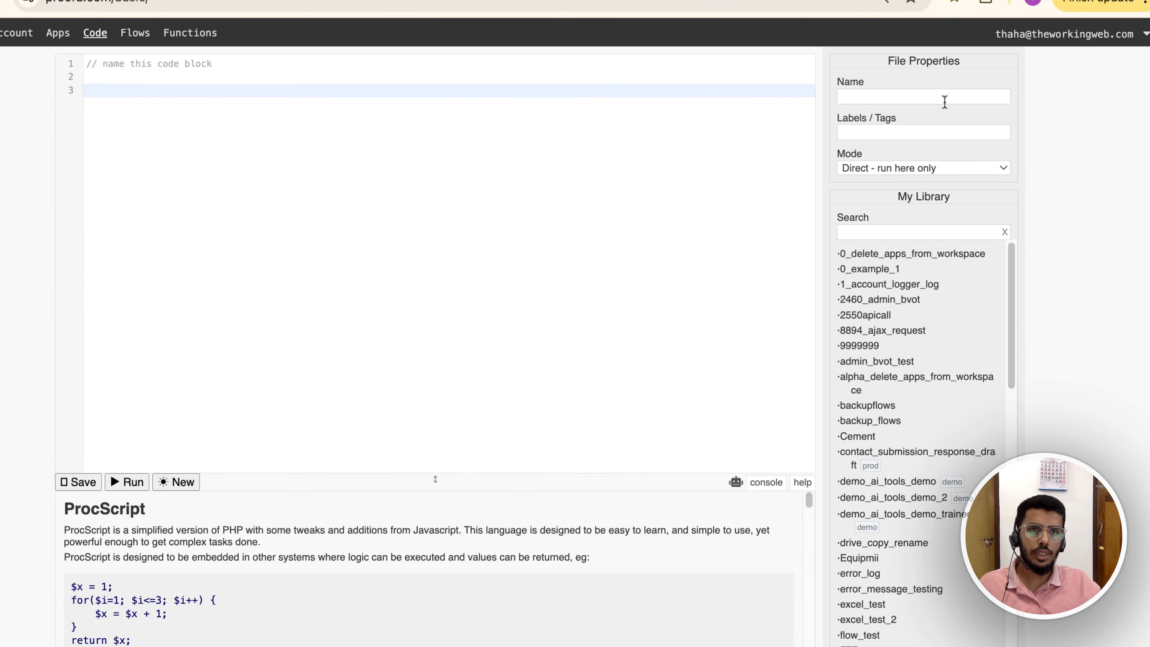
left_click(947, 95)
type("co")
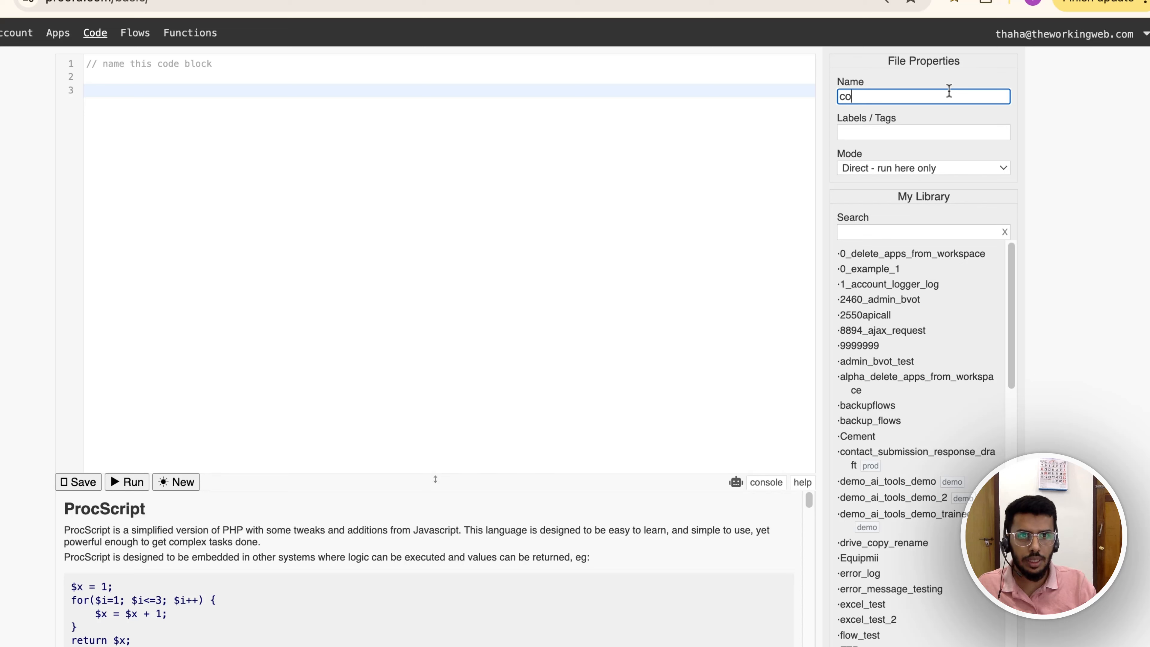
type("rnder")
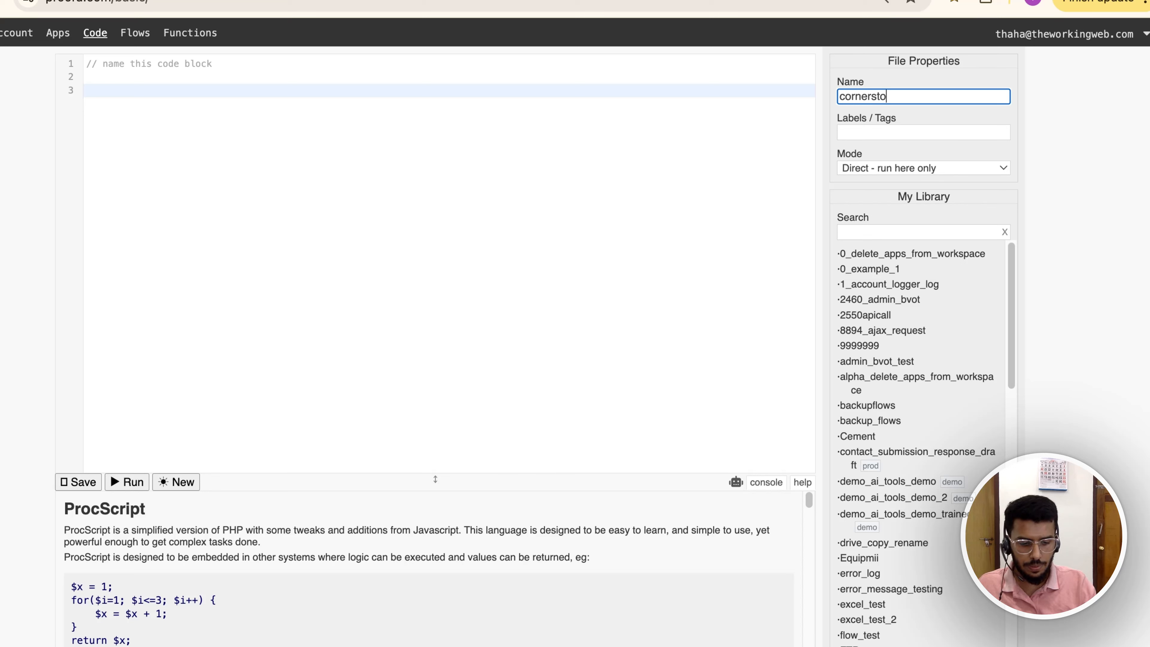
type("stone_idea")
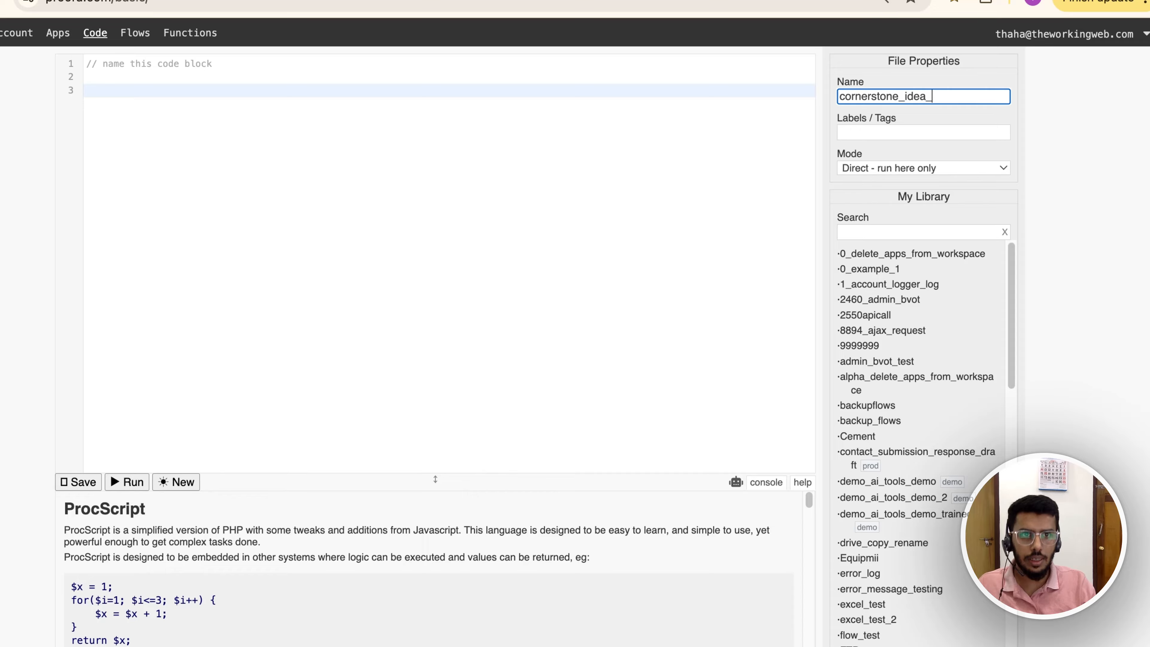
type("_generator")
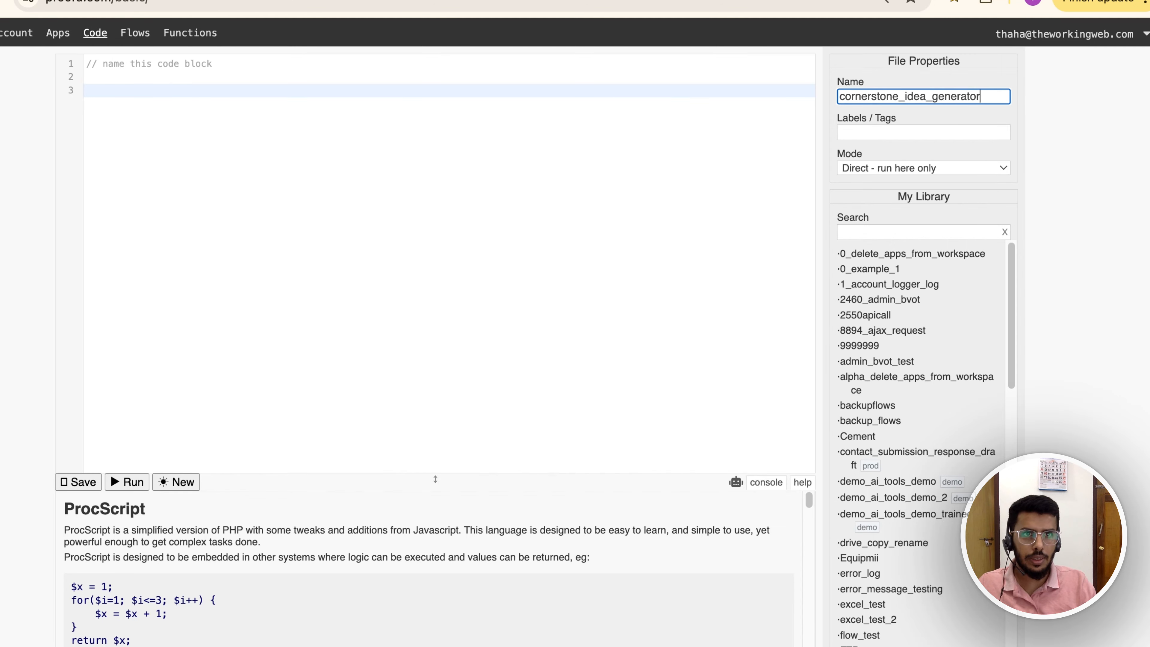
left_click(877, 135)
type("demo")
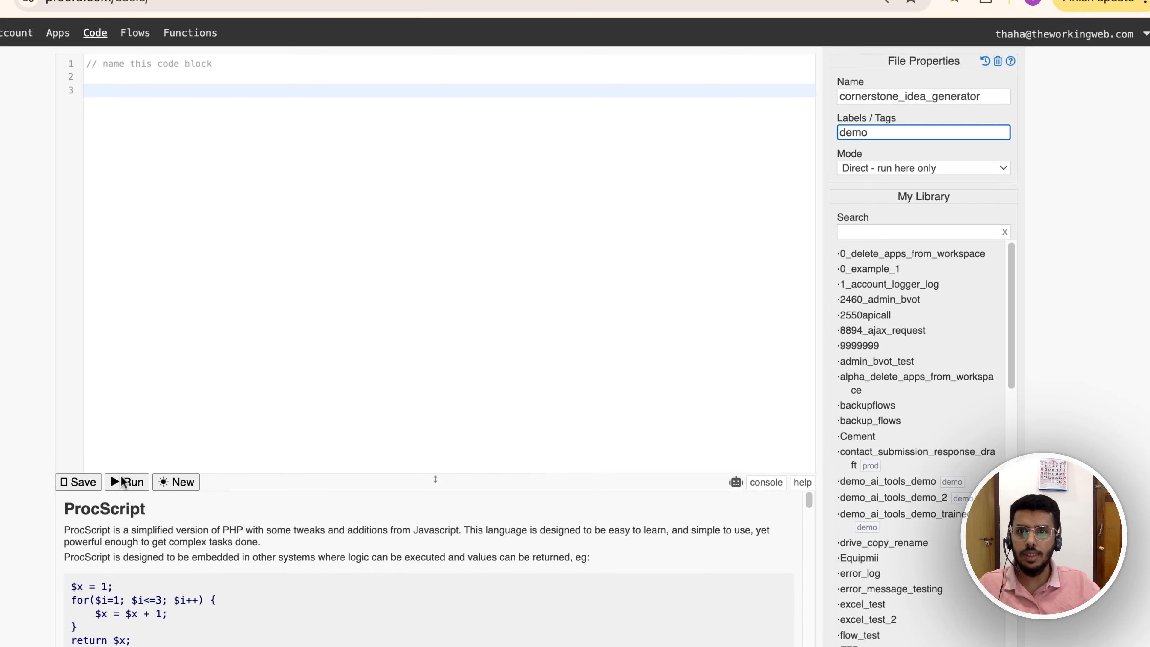
left_click(81, 483)
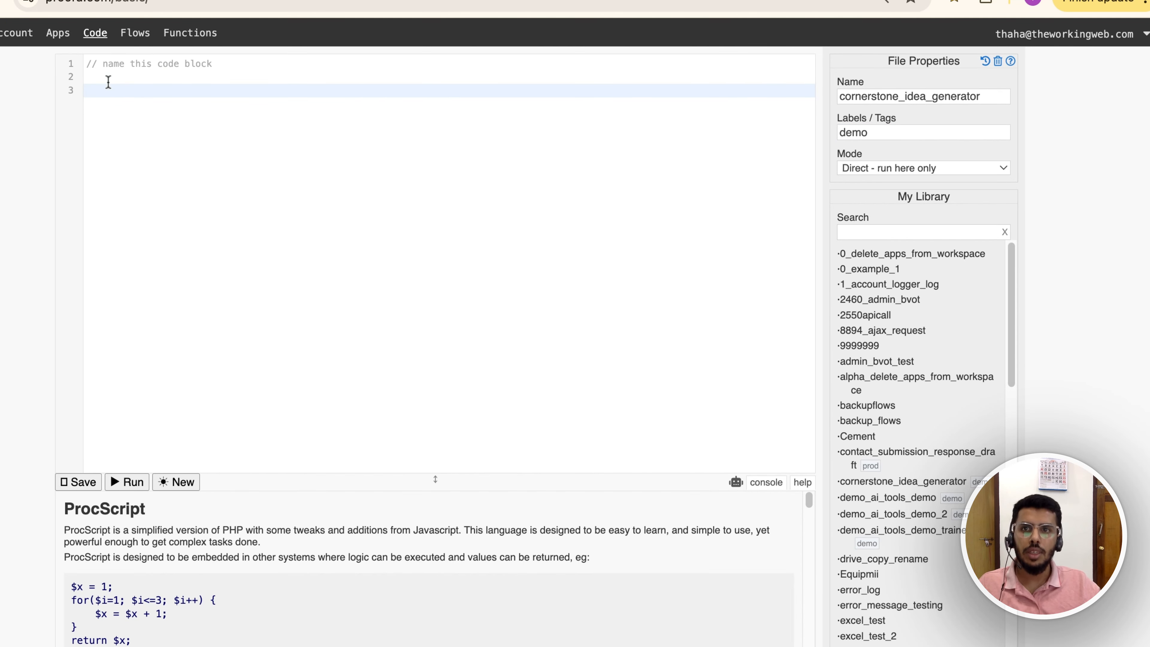
left_click(108, 78)
left_click(118, 86)
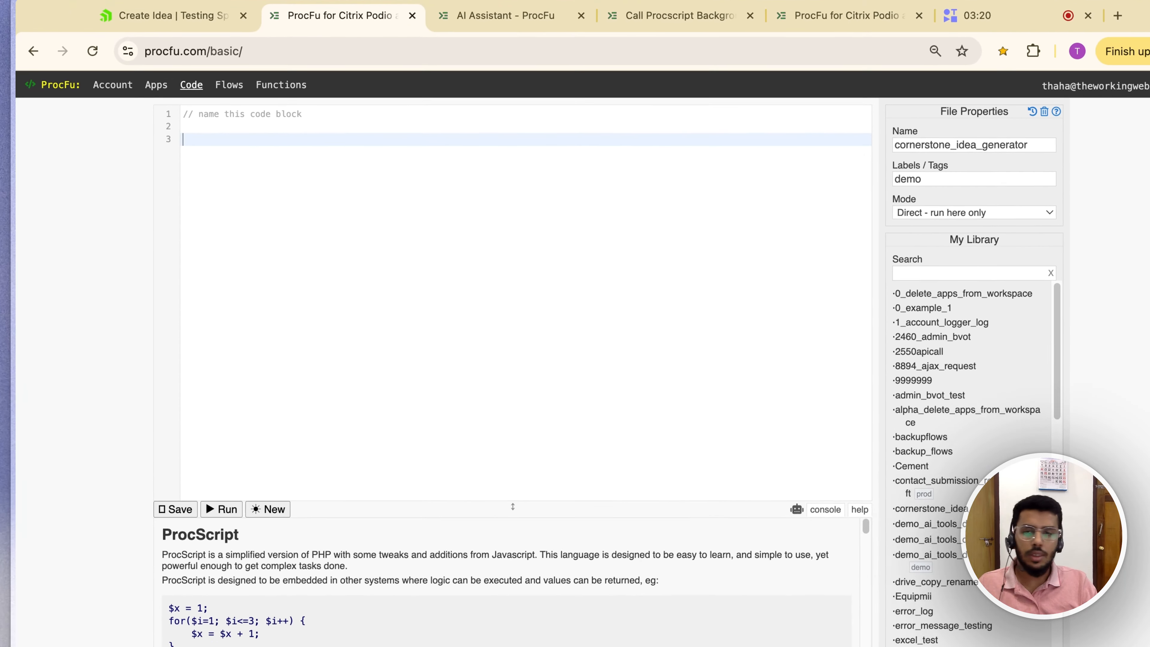
Step: Insert a podio_ai_ask_general call using the full syntax line from the help panel
type("ai")
key("Down")
key("Down")
key("Down")
key("Down")
key("Down")
key("Down")
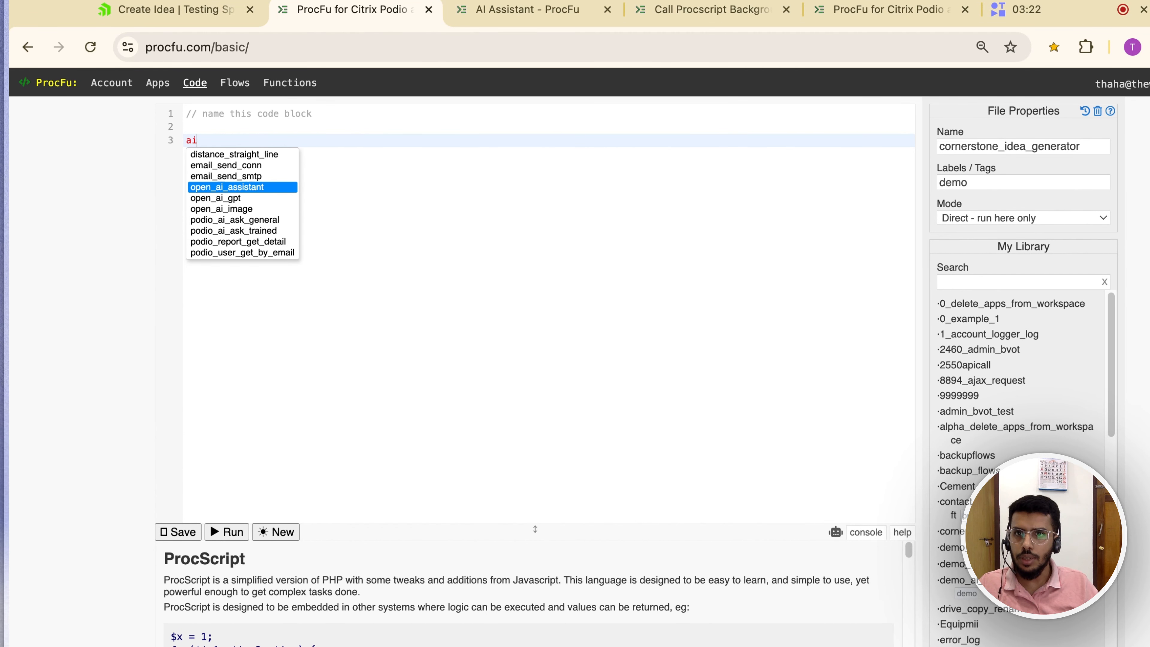
key("Return")
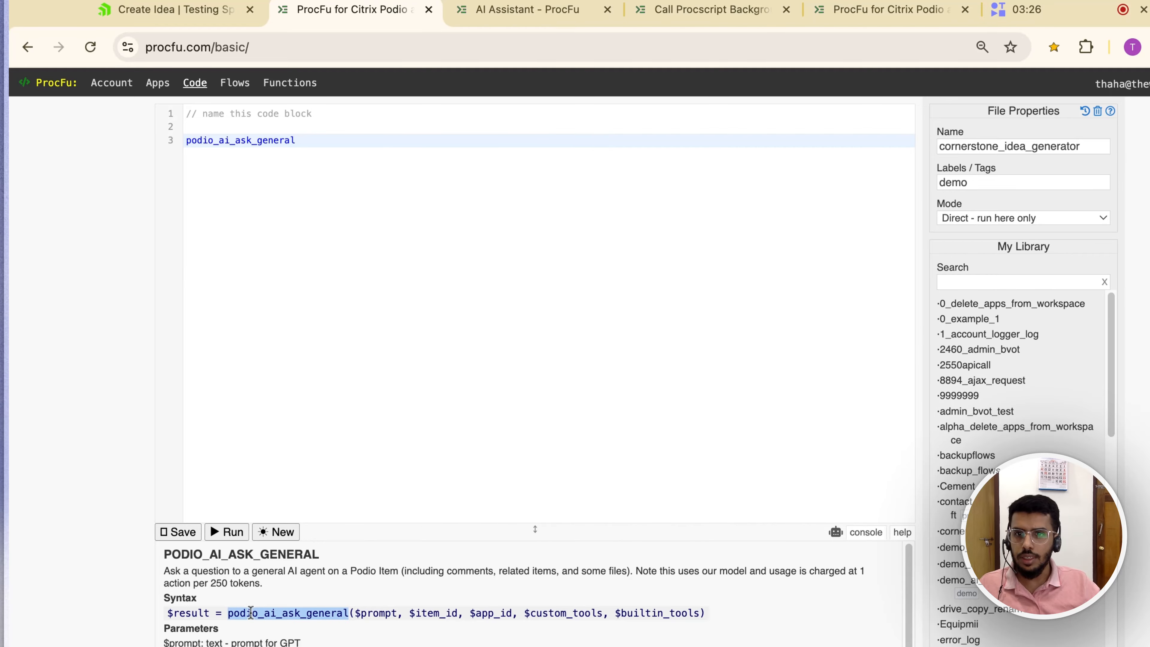
triple_click(244, 612)
key("super+c")
double_click(320, 140)
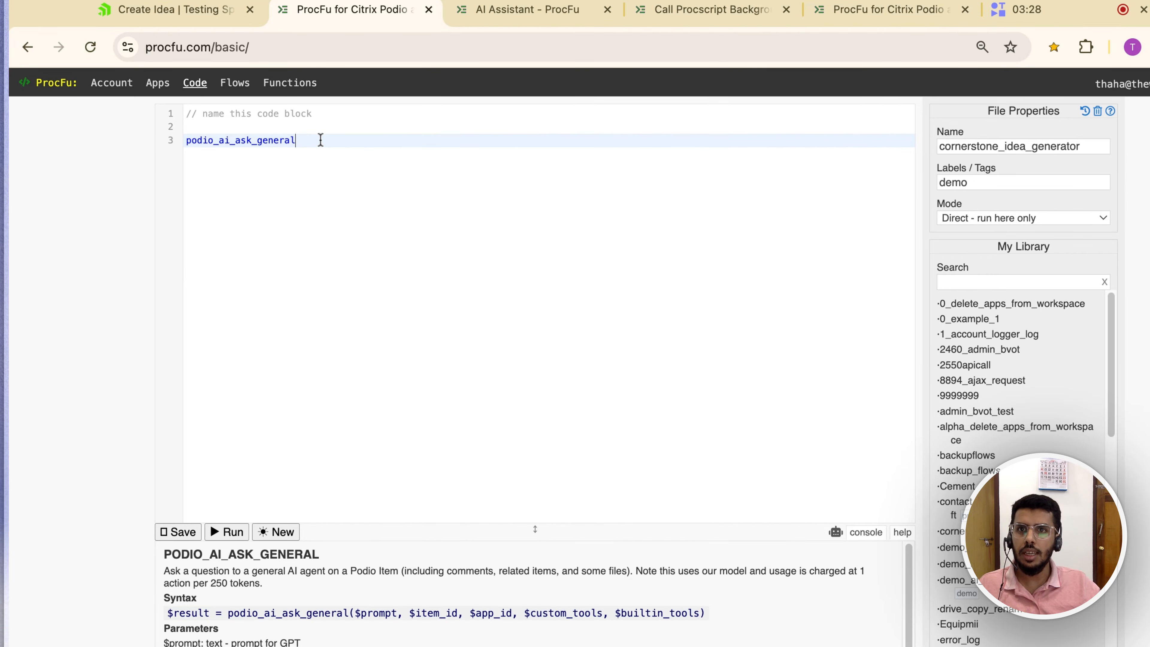
double_click(319, 141)
key("super+v")
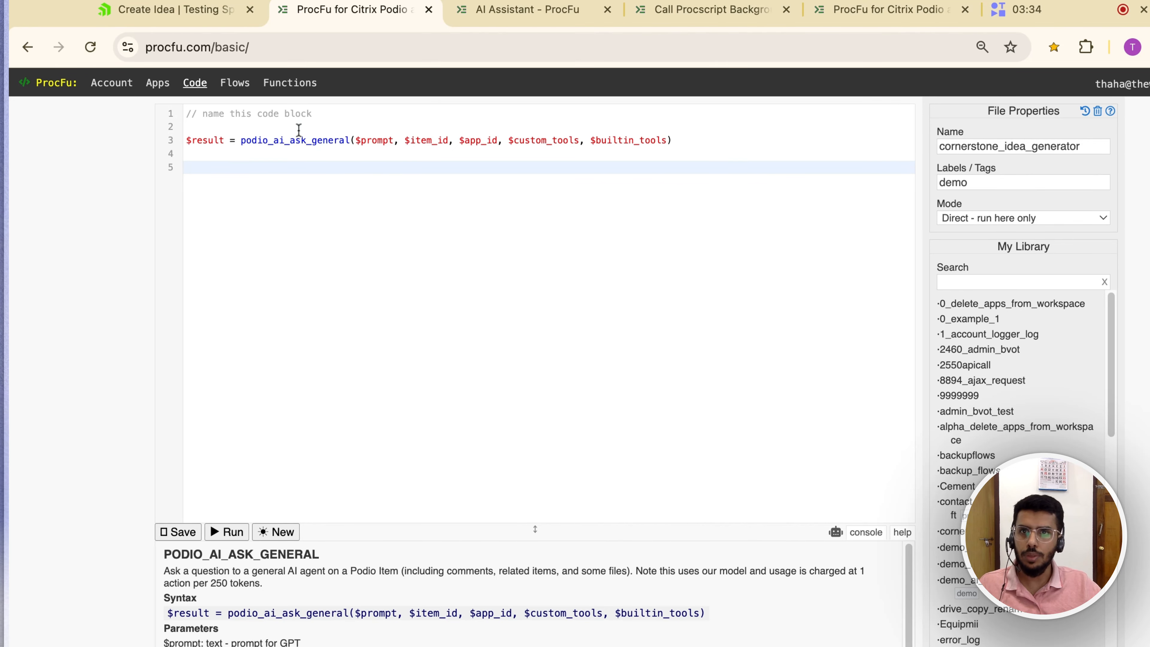
Step: Copy the call's argument list onto a new empty line above it
left_click(299, 130)
key("Return")
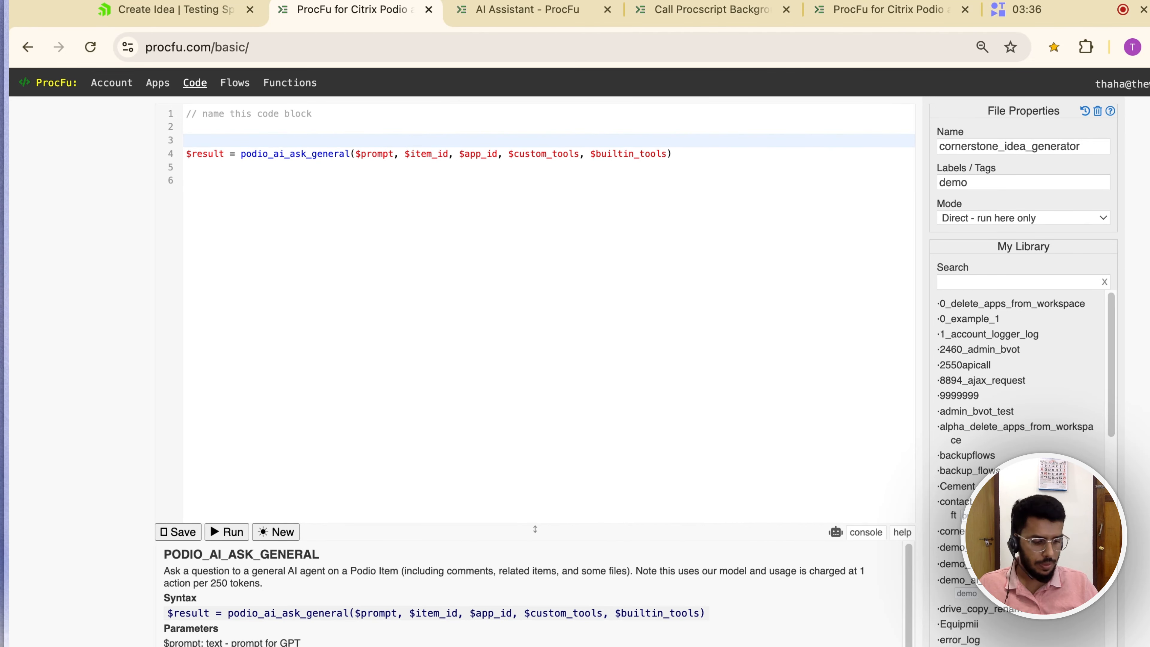
key("Up")
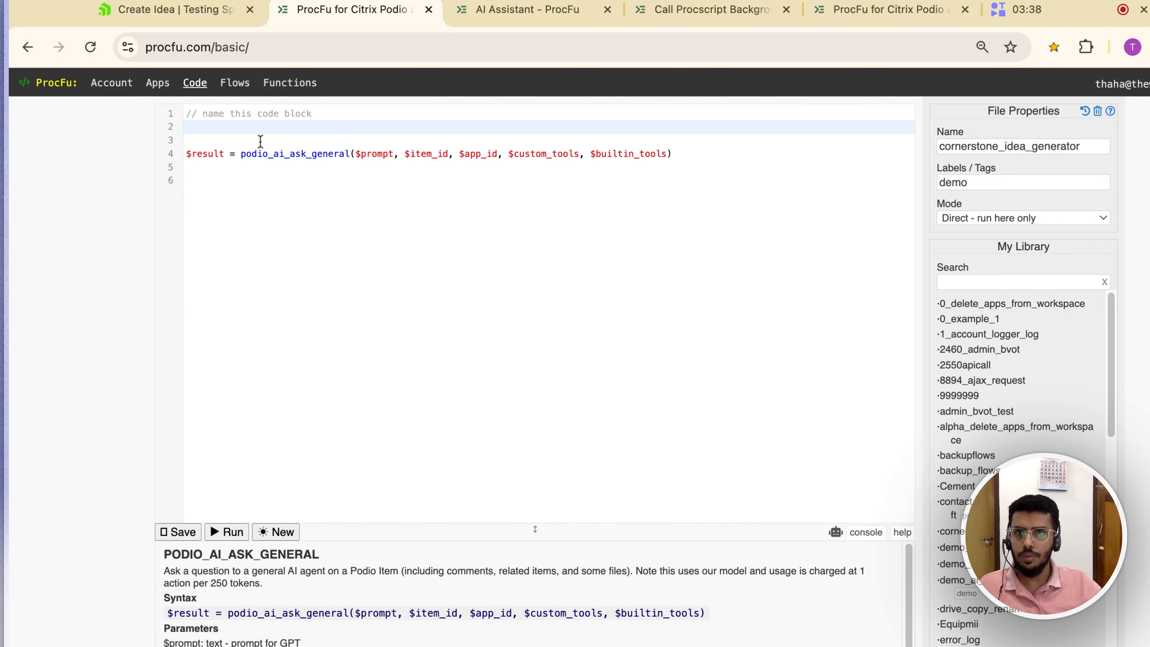
left_click(305, 154)
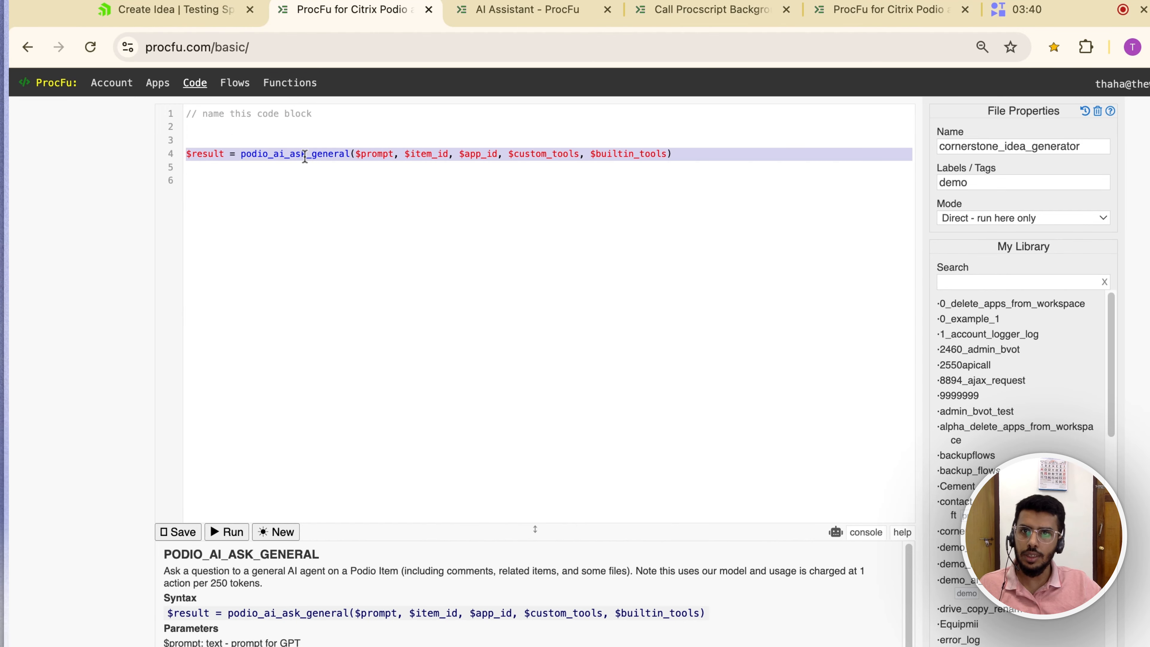
double_click(305, 154)
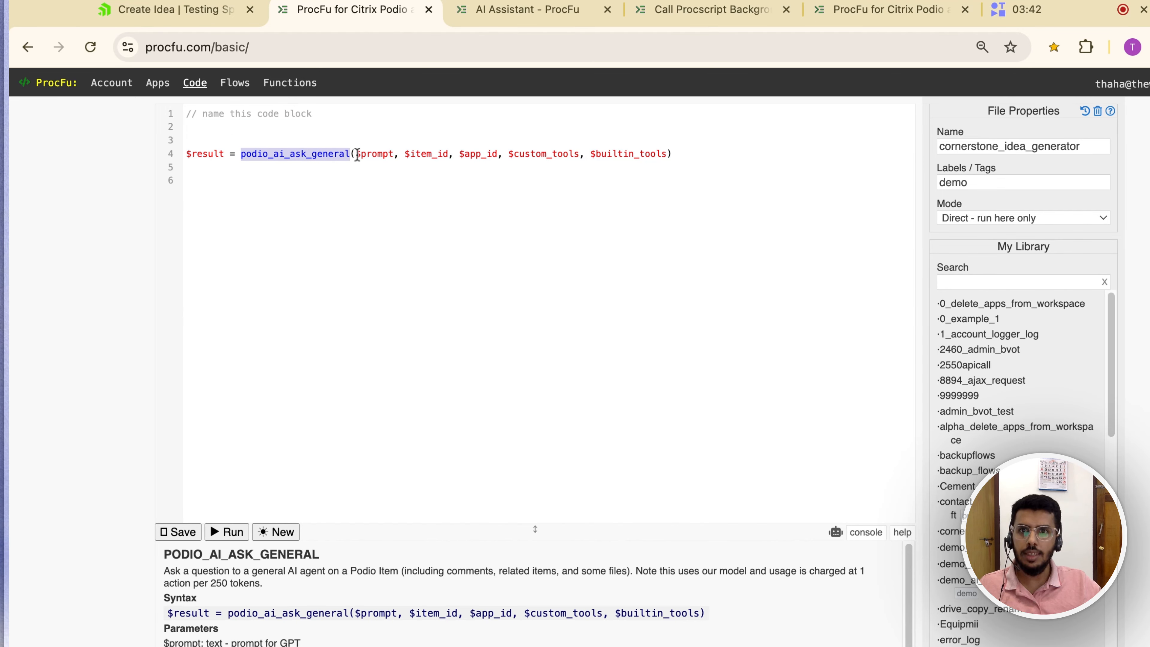
left_click(357, 154)
key("shift+Right")
key("shift+Right")
key("shift+Right")
key("shift+Right")
key("shift+Right")
key("shift+Right")
key("shift+Right")
key("shift+Right")
key("shift+Right")
key("shift+Right")
key("shift+Right")
key("shift+Right")
key("shift+Right")
key("shift+Right")
key("shift+Right")
key("shift+Right")
key("shift+Right")
key("shift+Right")
key("shift+Right")
key("shift+Right")
key("shift+Right")
key("shift+Right")
key("shift+Right")
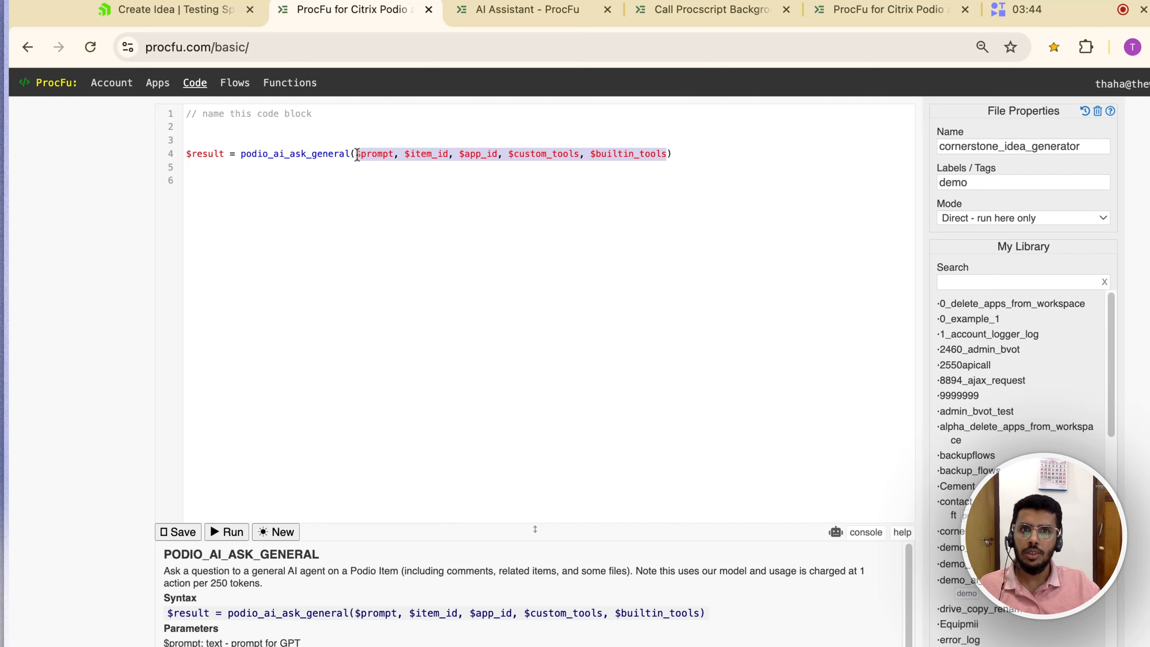
key("ctrl+c")
left_click(313, 130)
key("ctrl+v")
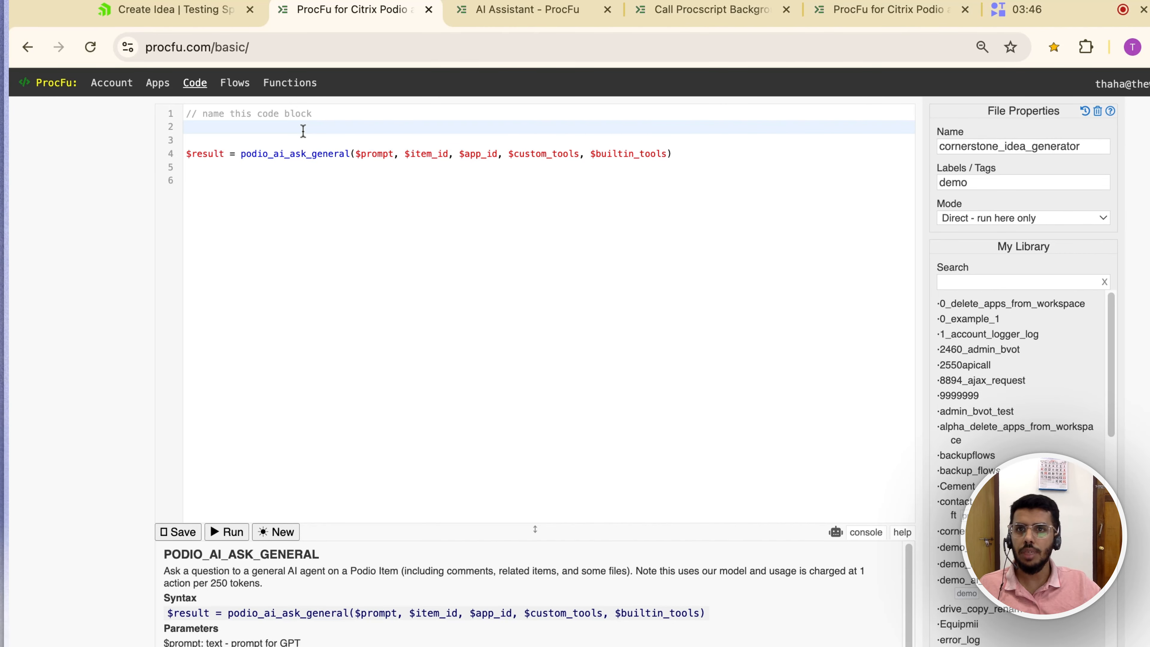
Step: Put $prompt, $item_id, $app_id, $custom_tools and $builtin_tools on separate lines, setting $builtin_tools = "create"
left_click(237, 128)
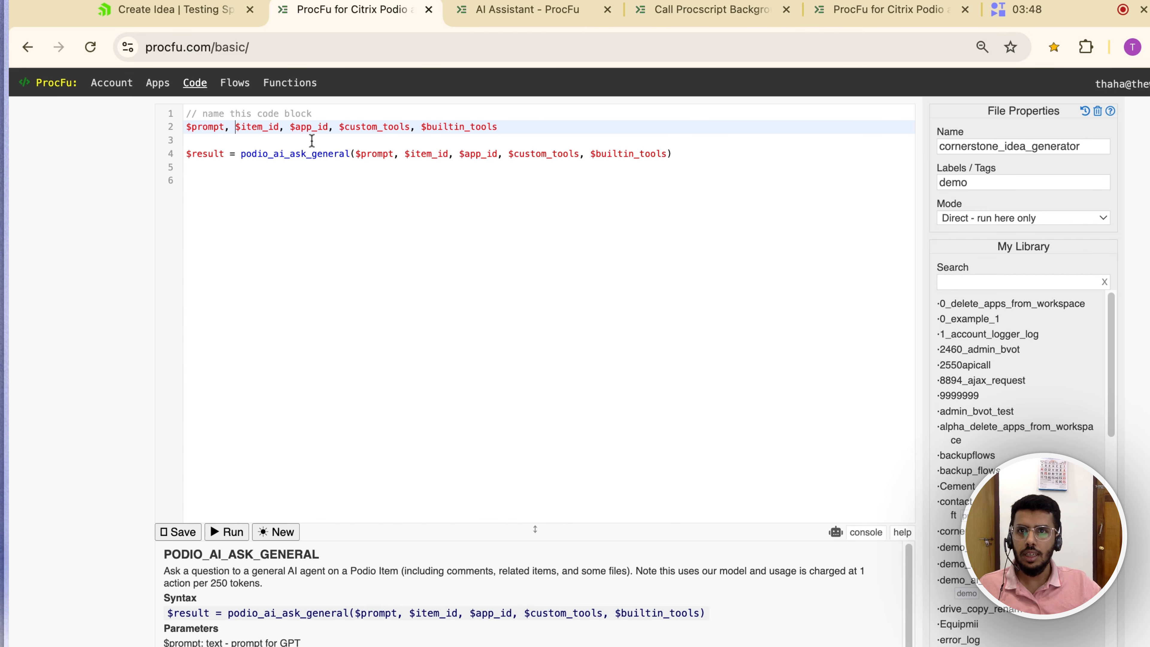
key("Return")
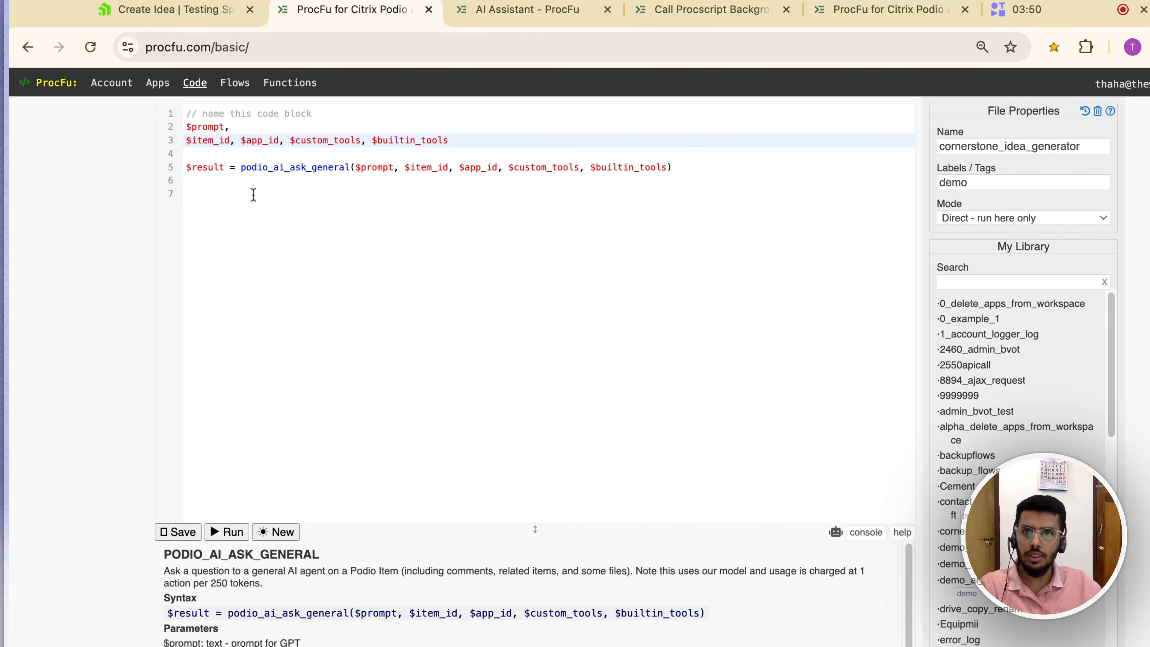
left_click(240, 141)
key("Return")
left_click(233, 153)
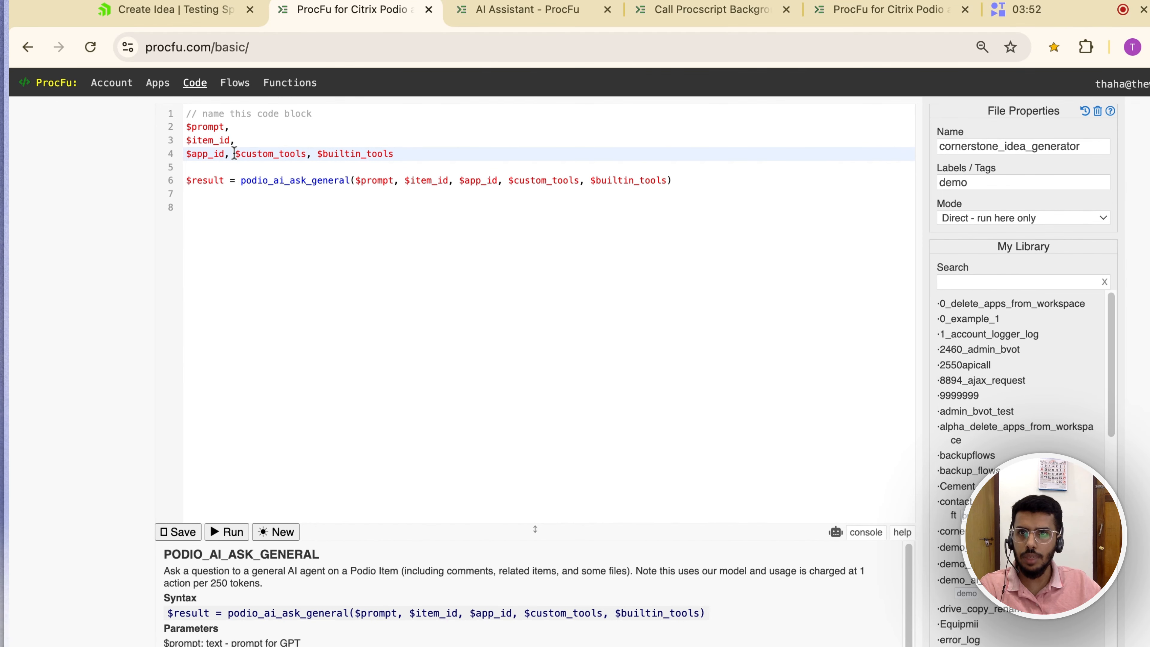
key("Return")
left_click(267, 168)
key("Return")
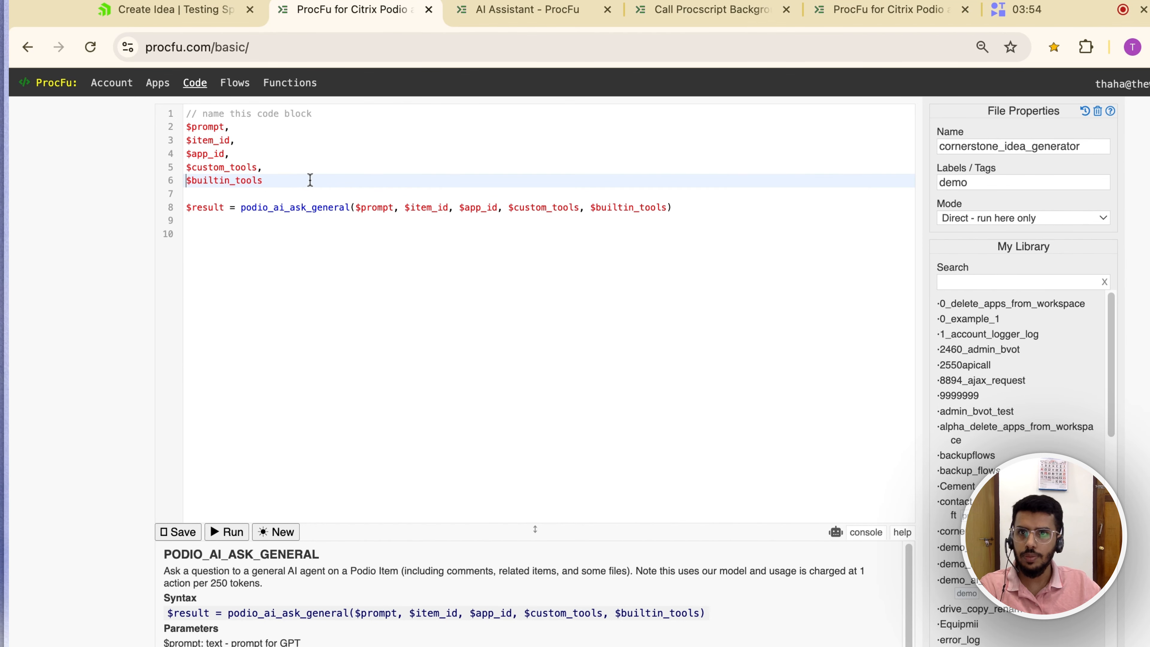
left_click(300, 181)
type("= ")
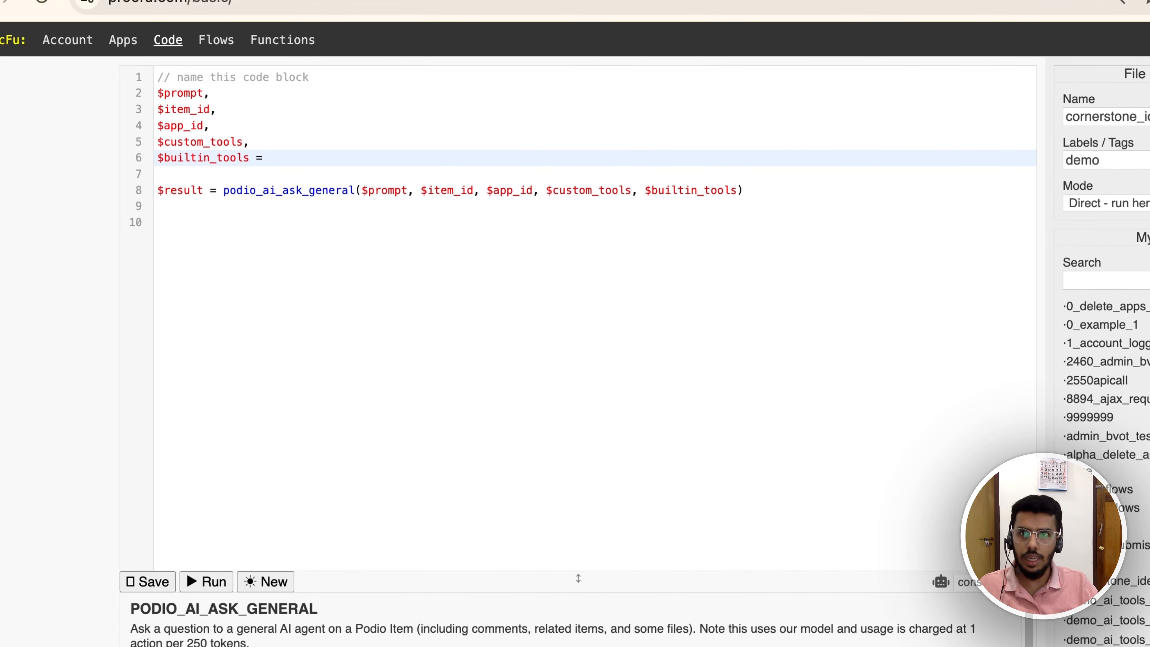
type("\"create\";")
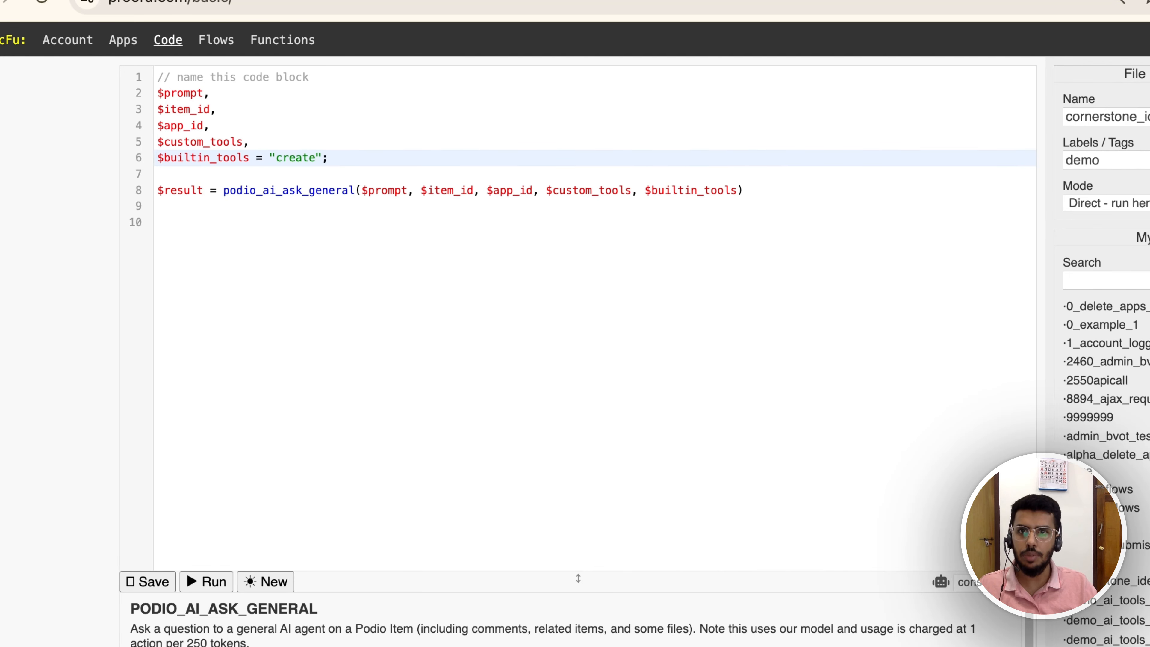
Step: Copy the Idea Bank app's ID 30690253 from its Podio developer page
left_click(256, 142)
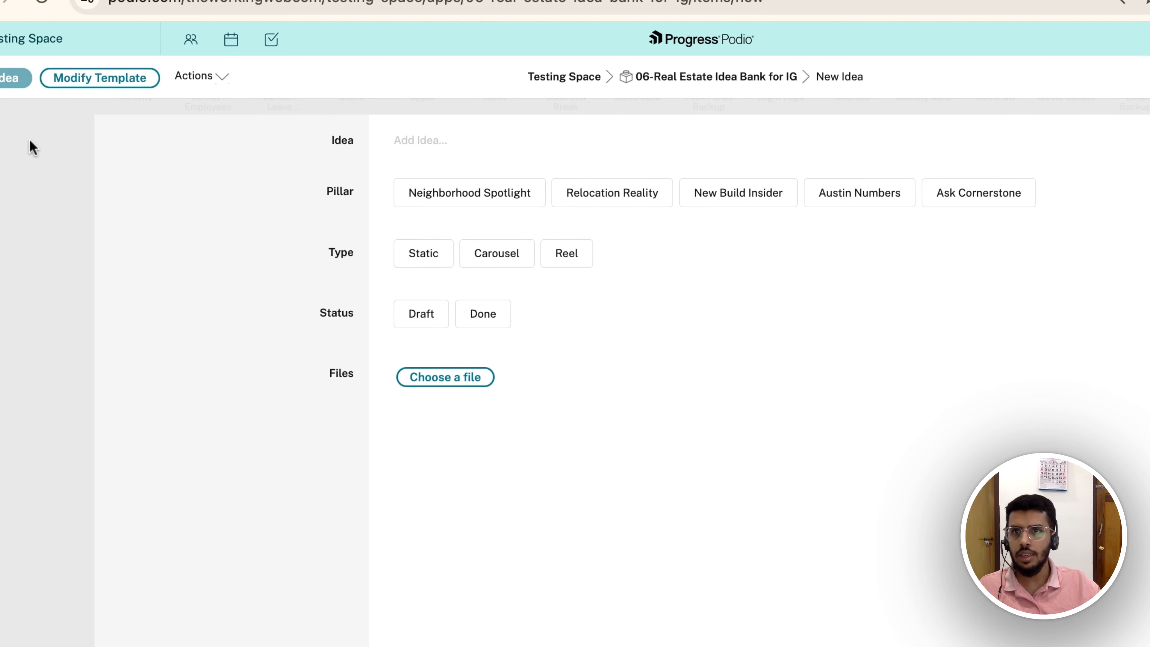
left_click(42, 149)
left_click(335, 148)
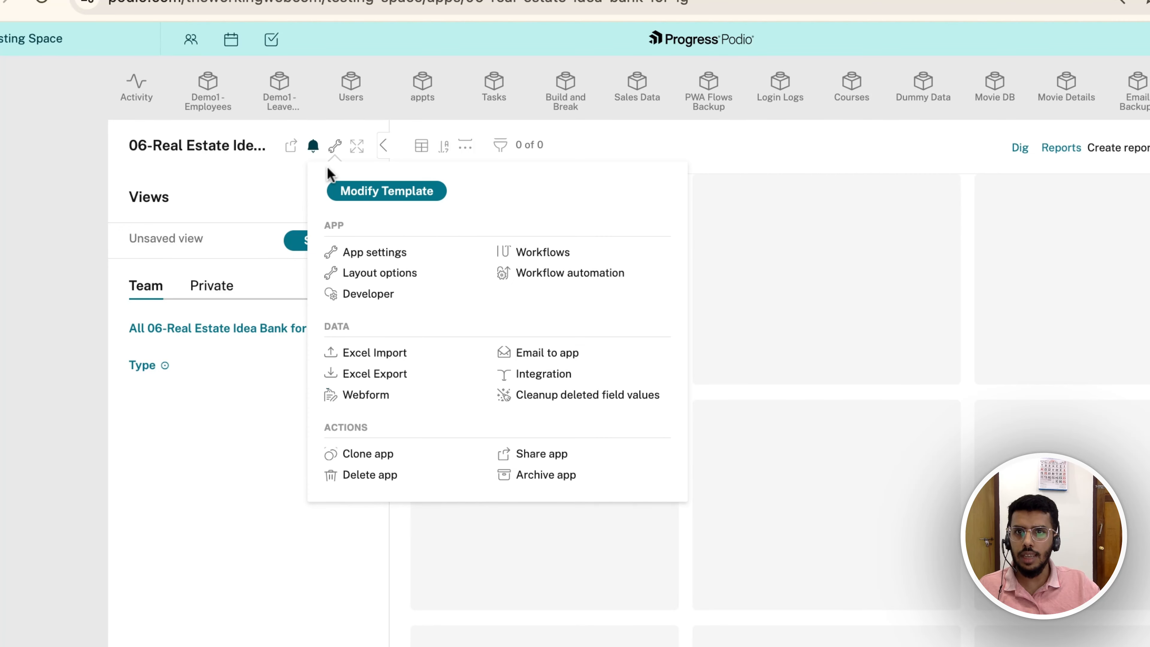
left_click(365, 290)
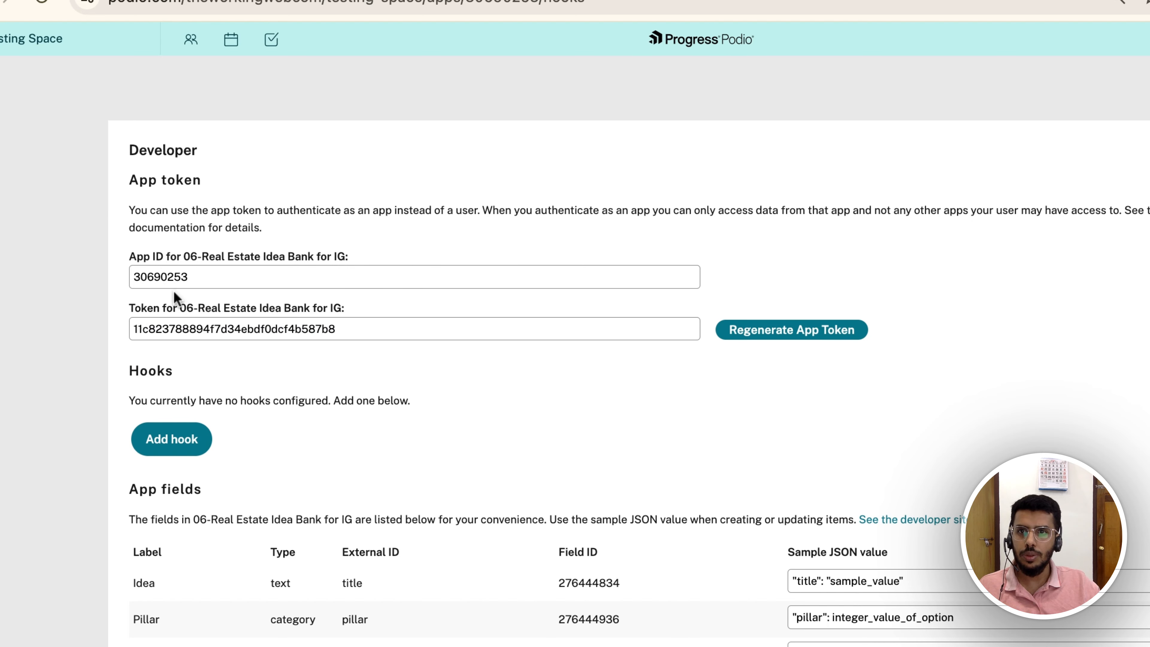
double_click(173, 279)
Step: Set $app_id = "30690253" in the ProcFu code block
left_click(290, 0)
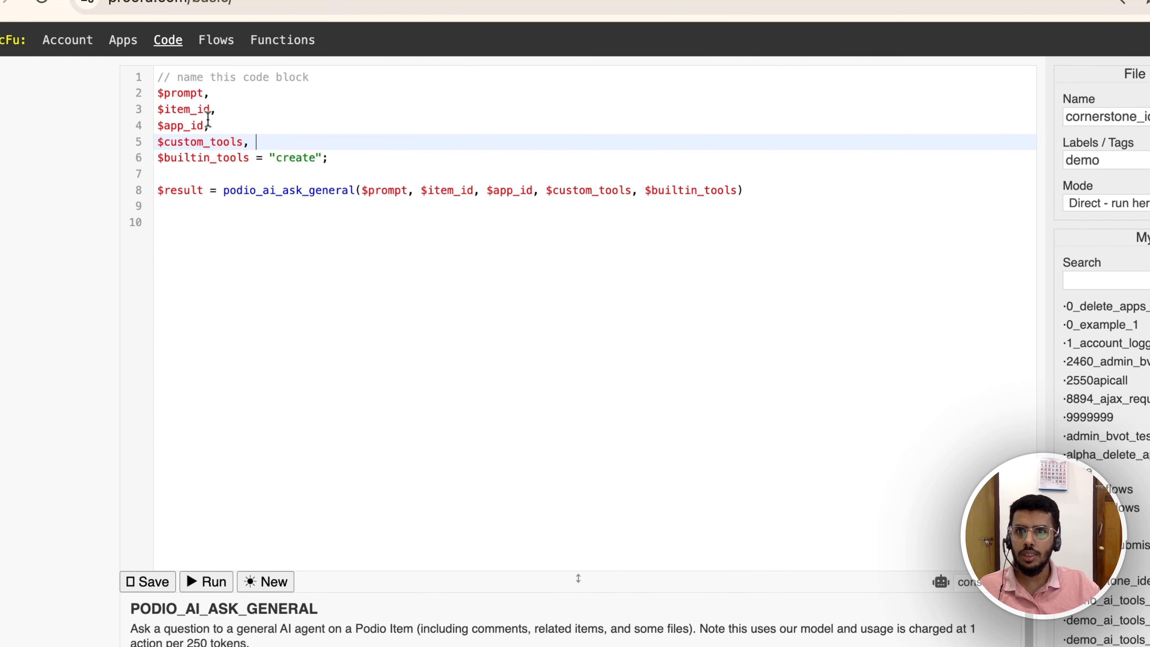
left_click(226, 125)
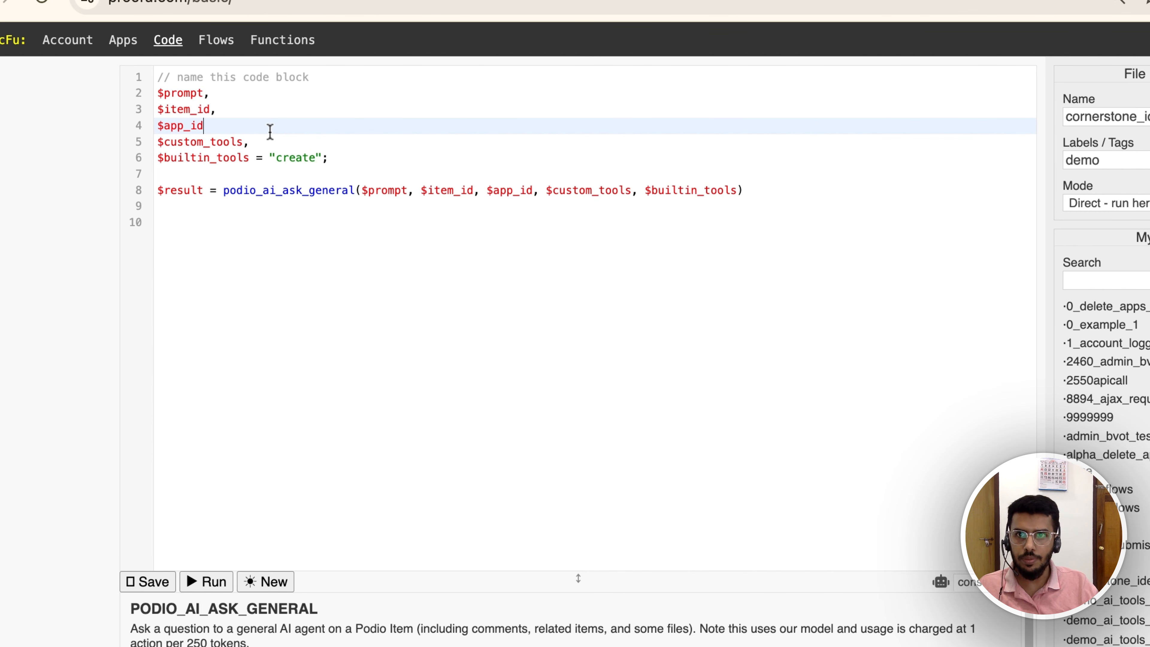
type("= \"")
key("super+v")
type("\"")
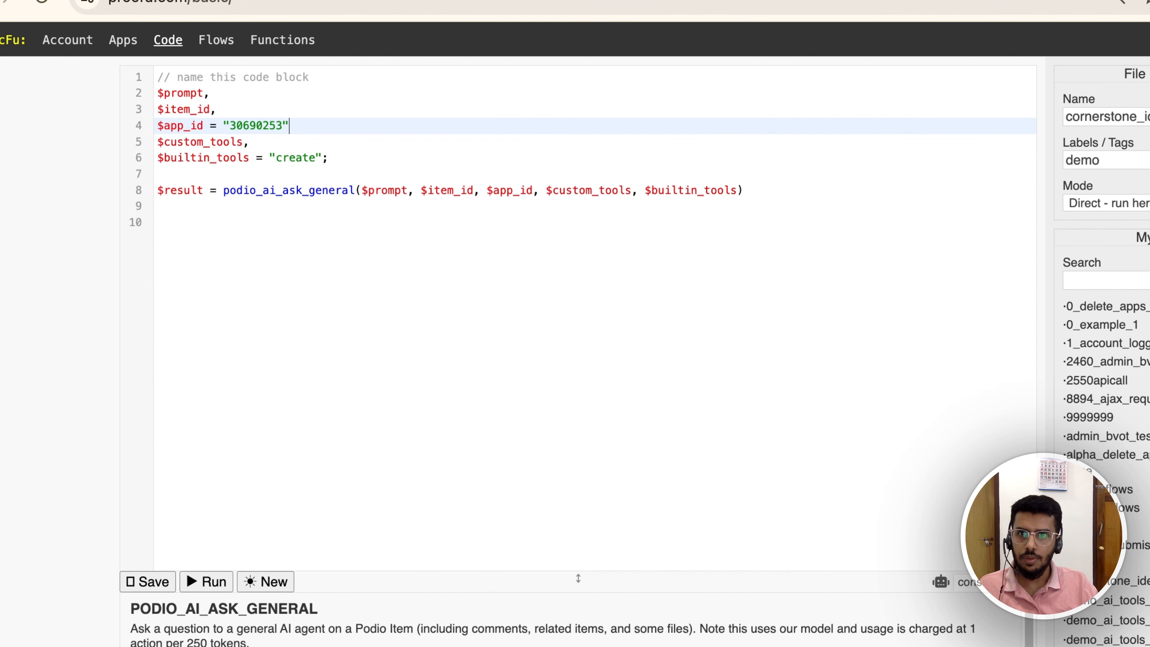